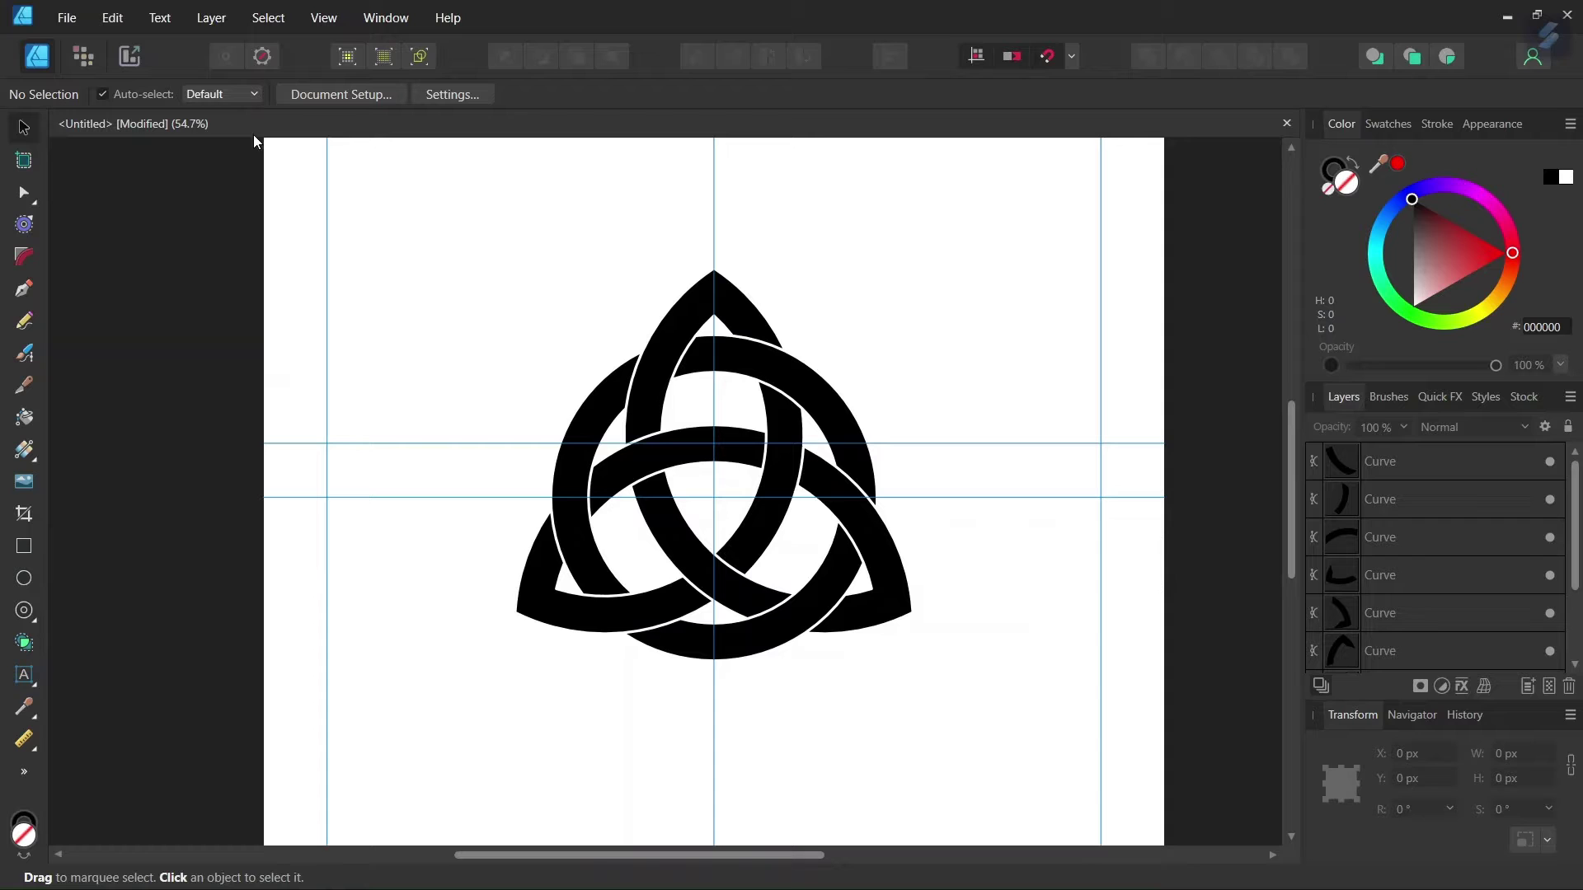
Step: Create a new 2000 × 2000 px document with units set to pixels
left_click(73, 17)
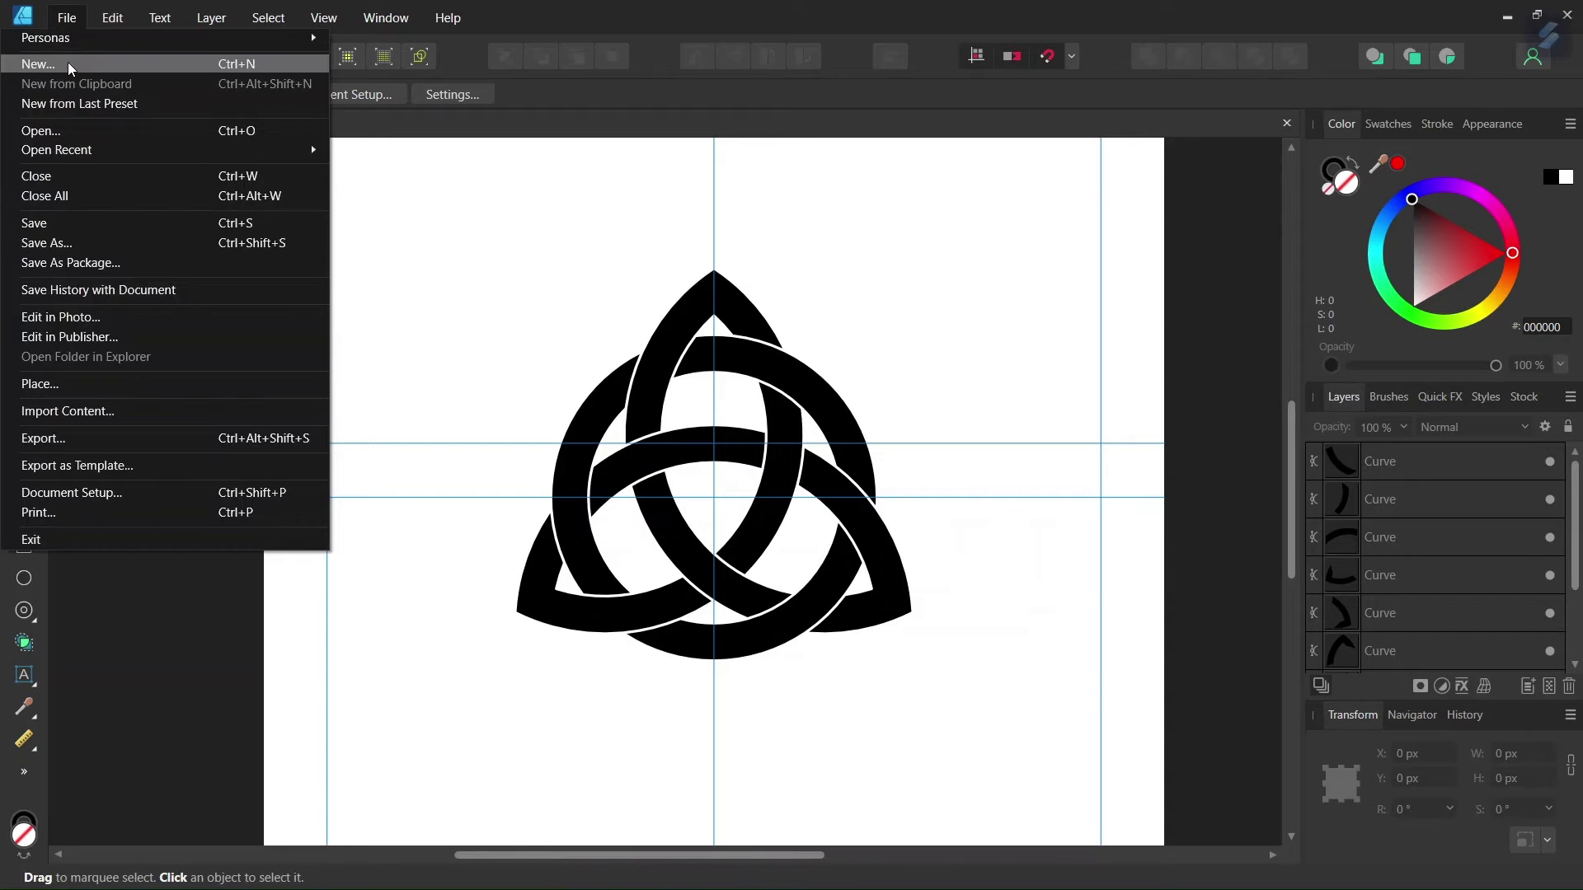
left_click(72, 65)
left_click(1014, 591)
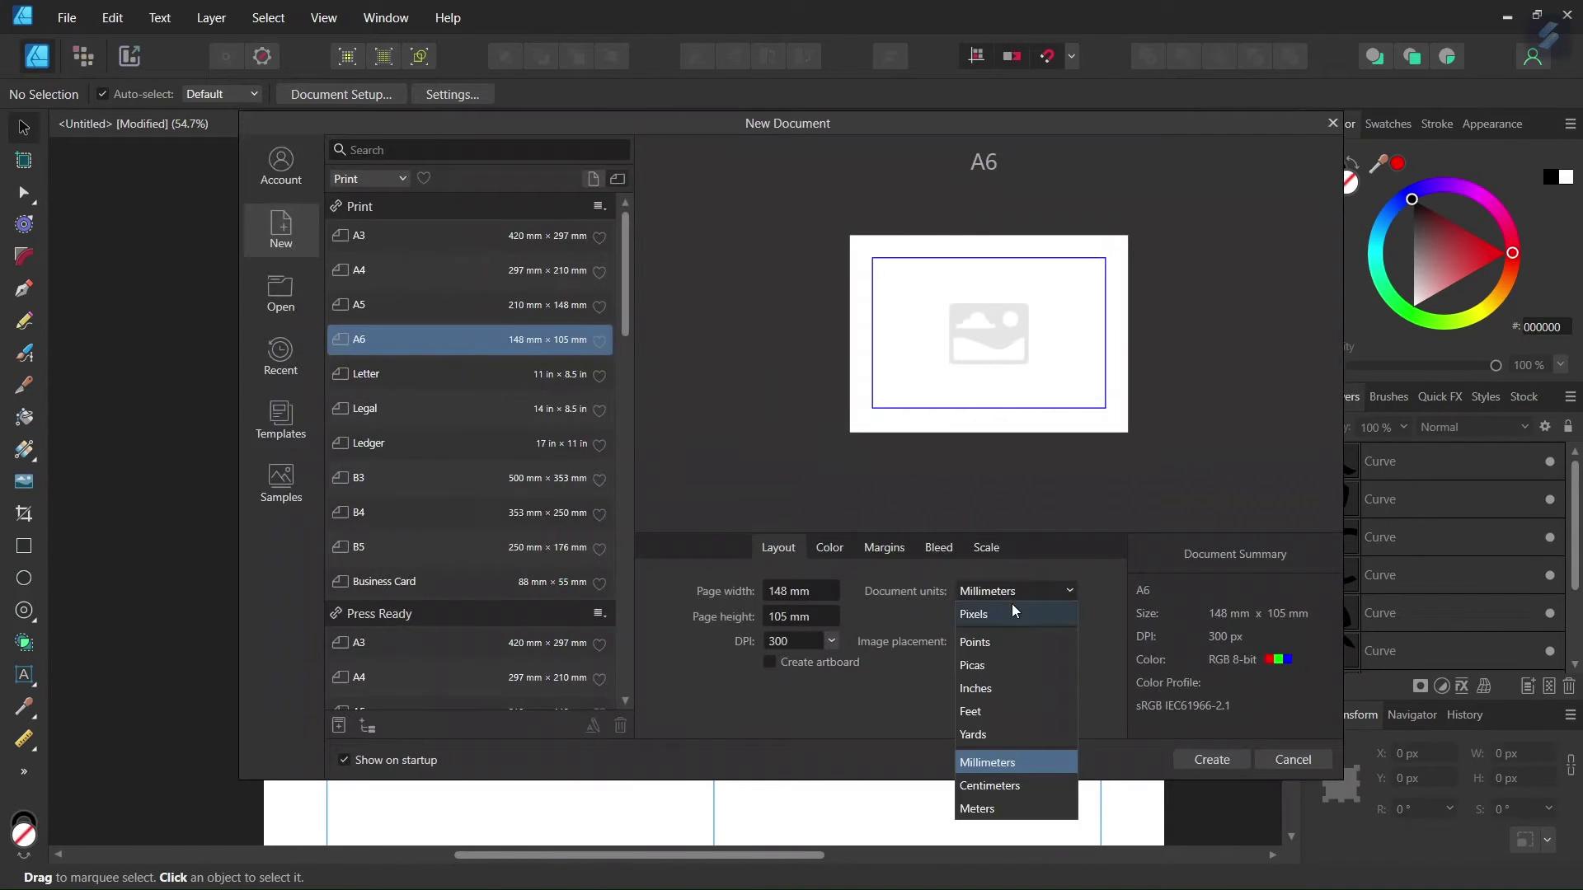
left_click(802, 591)
type("2000")
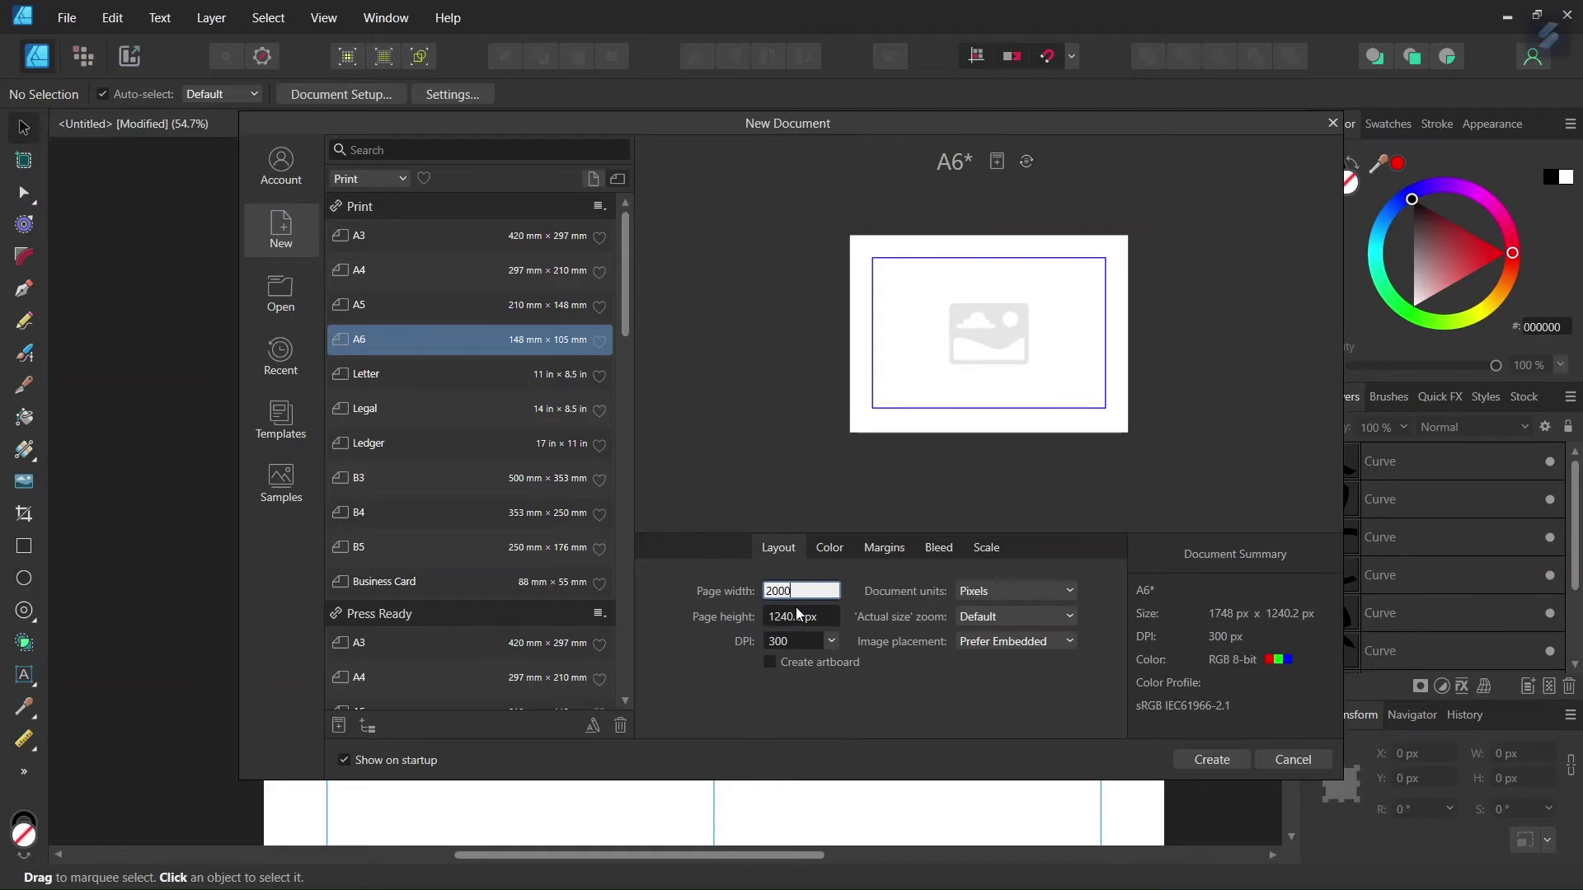
left_click(797, 615)
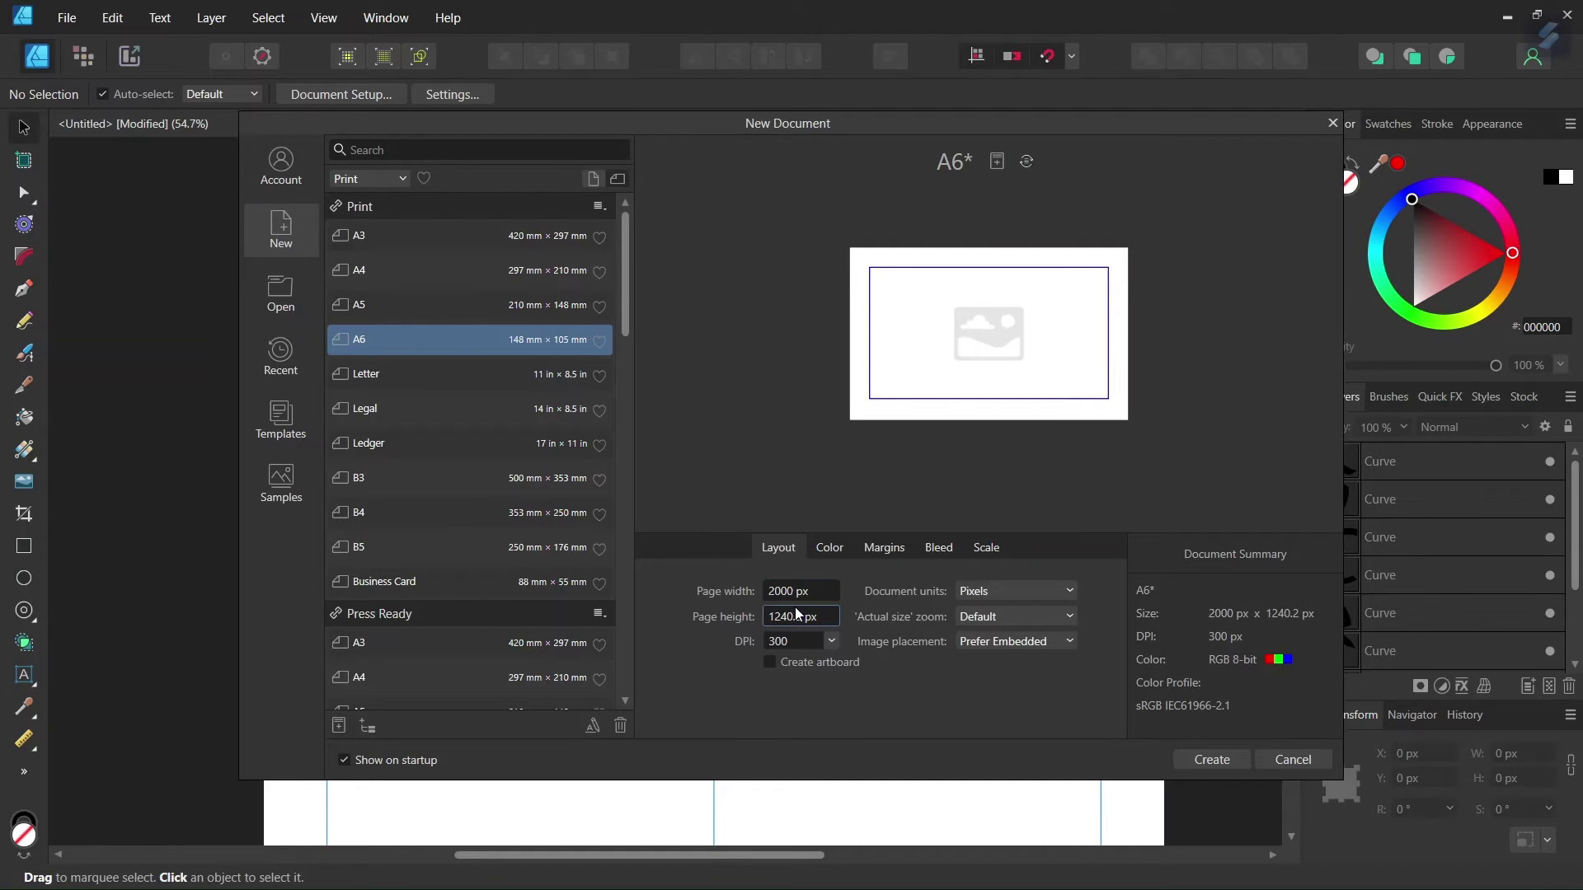
type("2000")
left_click(1212, 759)
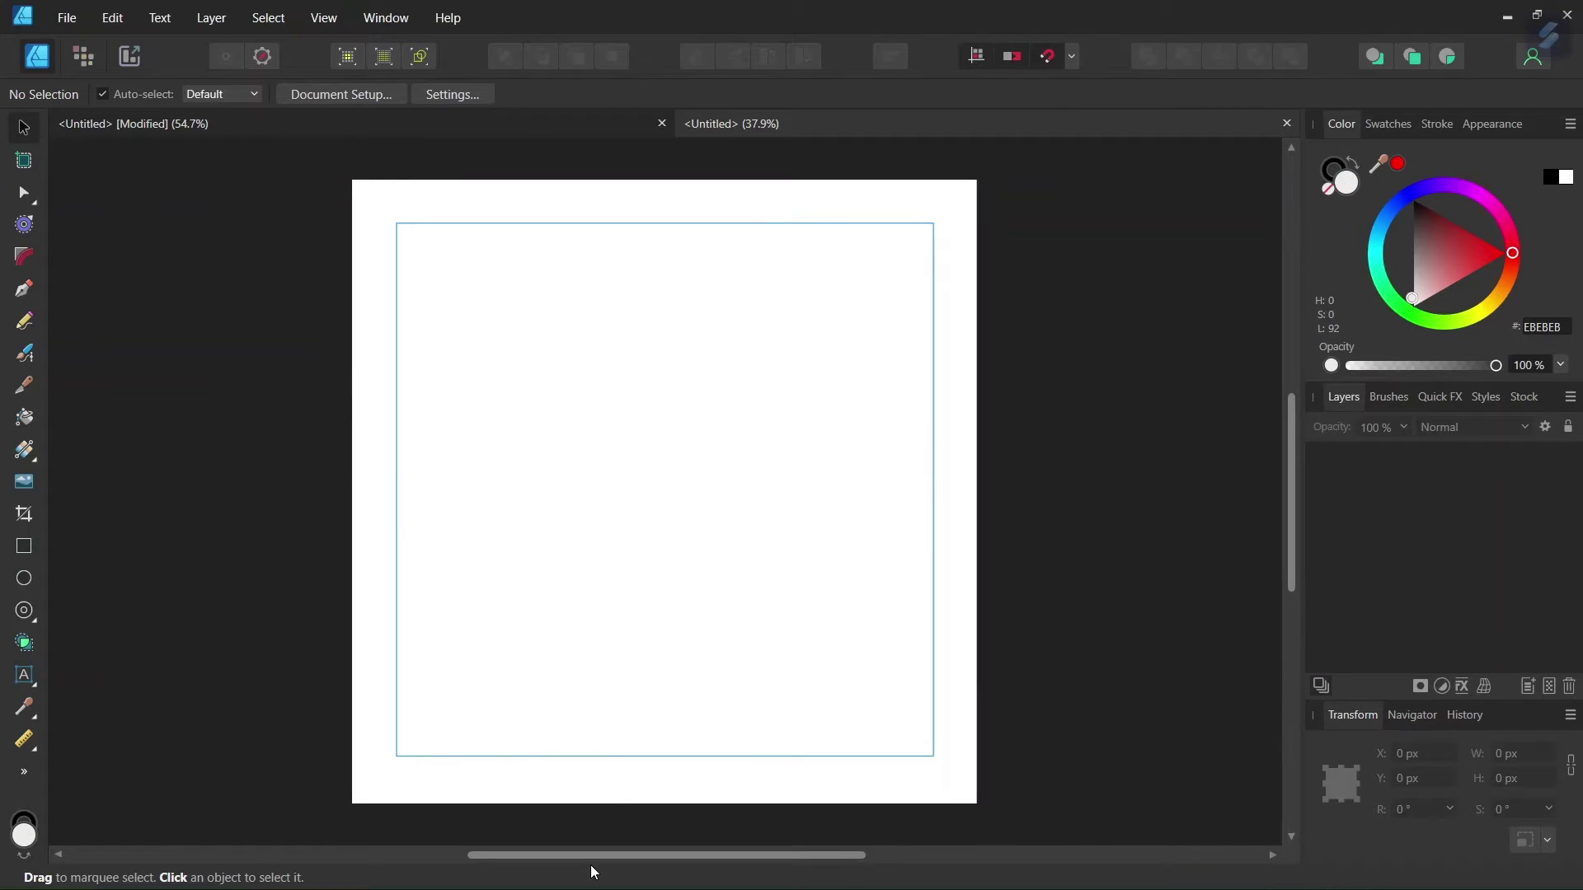
scroll(587, 859, "left", 2)
scroll(750, 526, "up", 1)
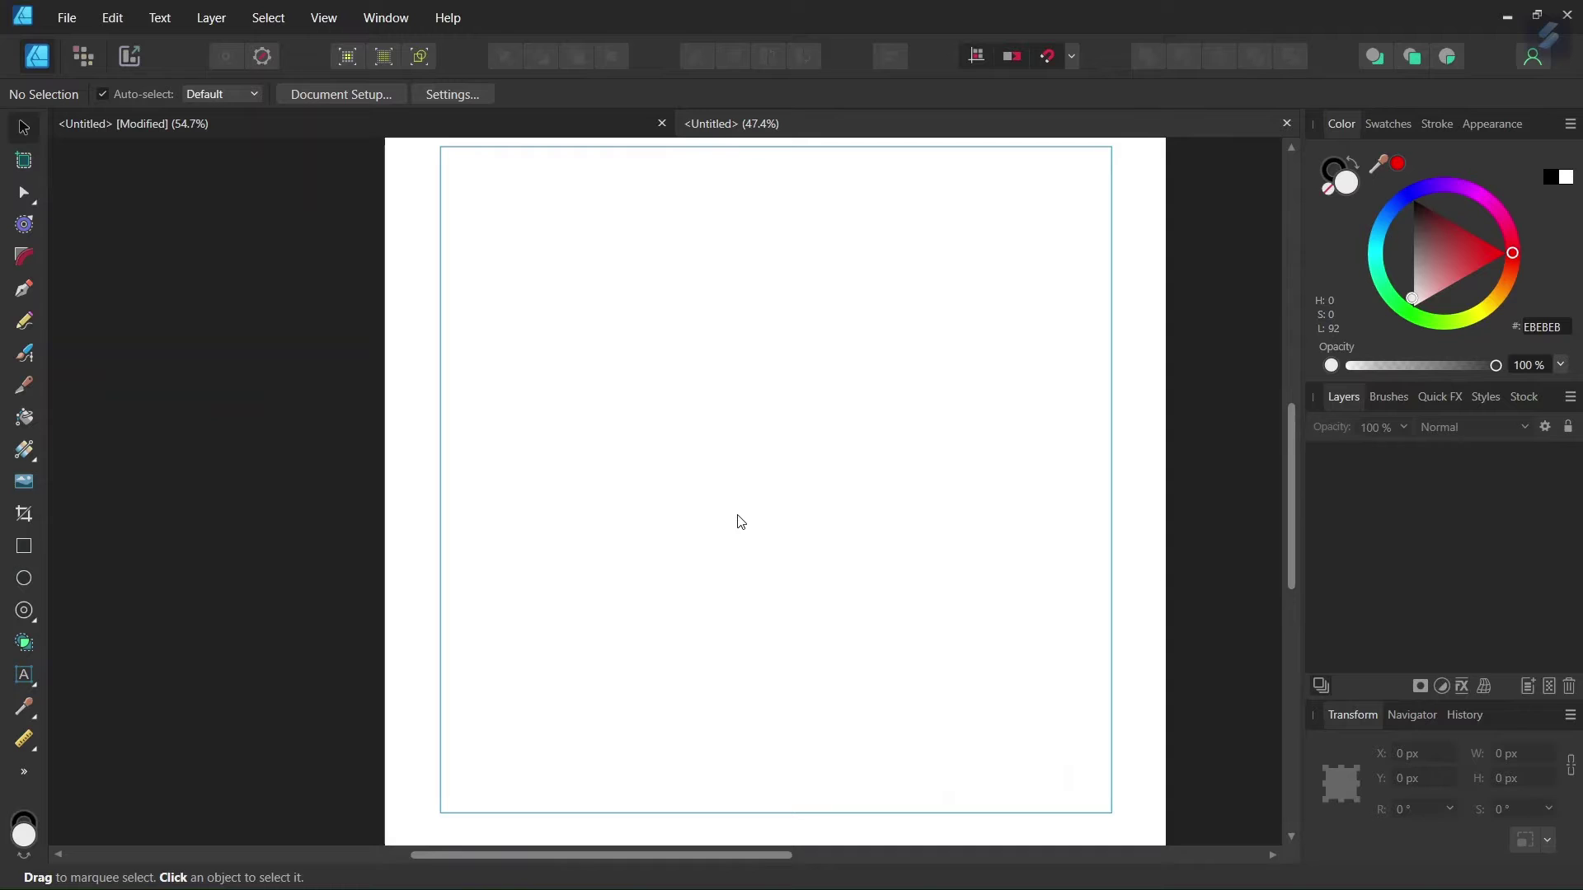
Step: Add horizontal and vertical guides at 1000 px plus a horizontal guide at 880 px
left_click(333, 18)
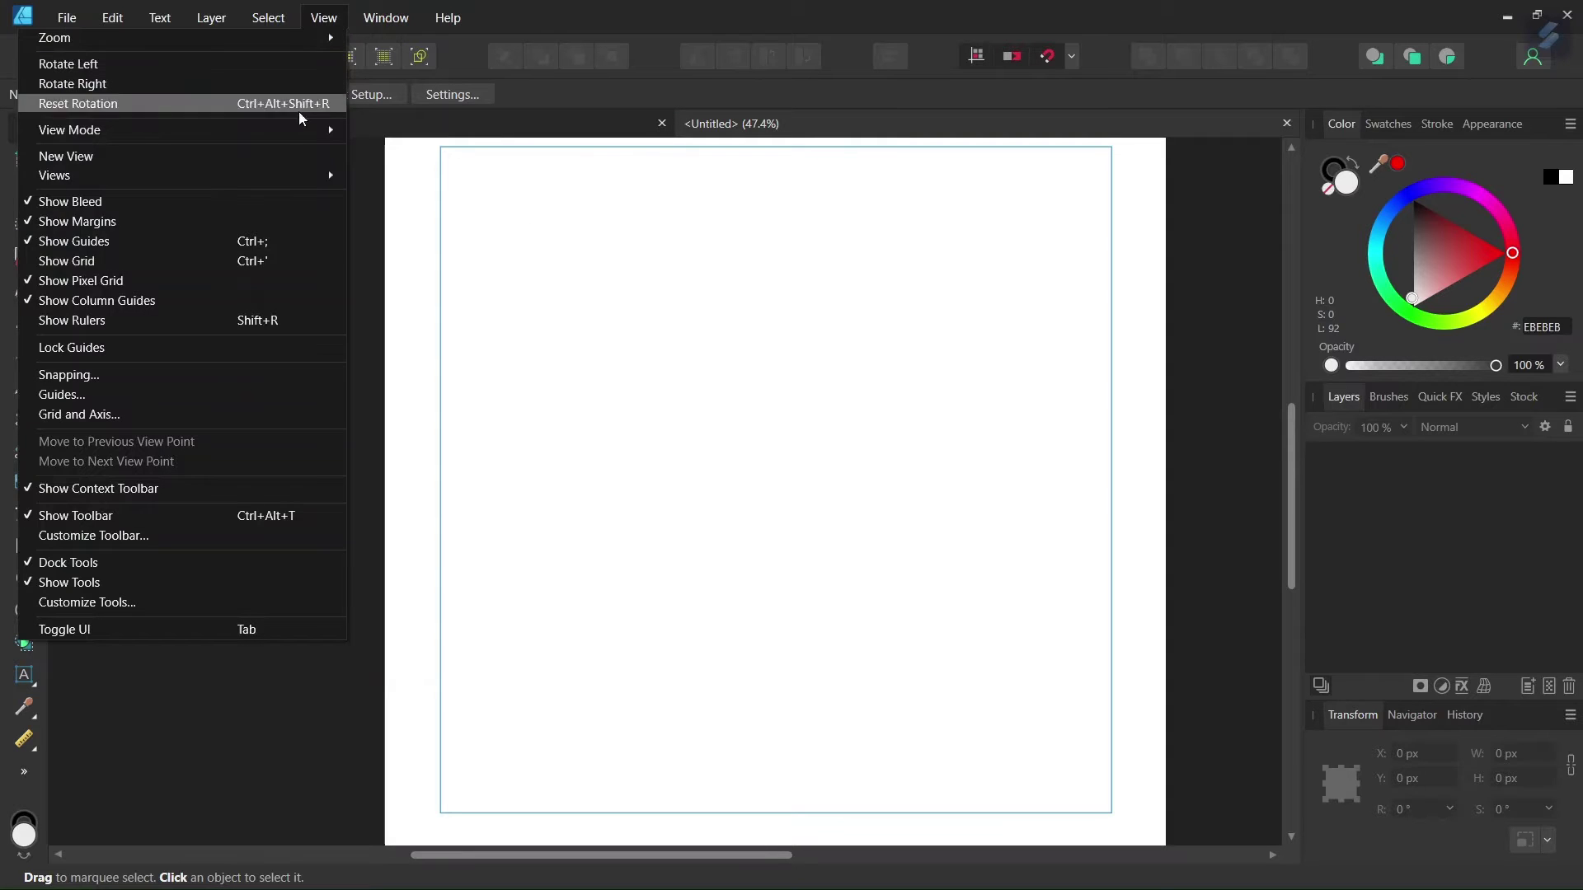
left_click(228, 399)
left_click(428, 546)
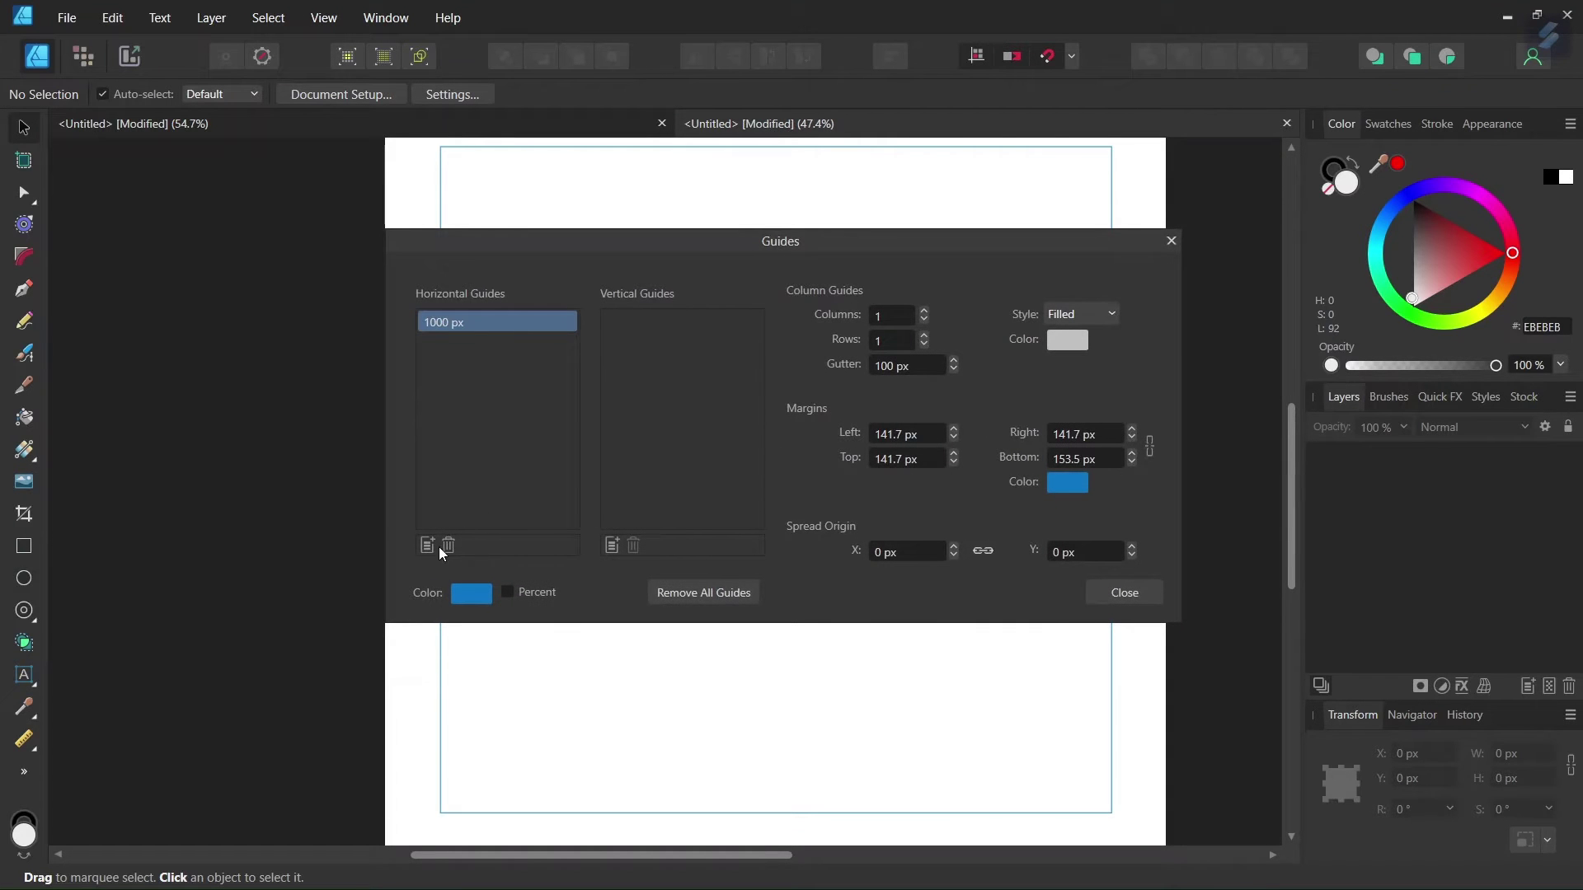
left_click(608, 546)
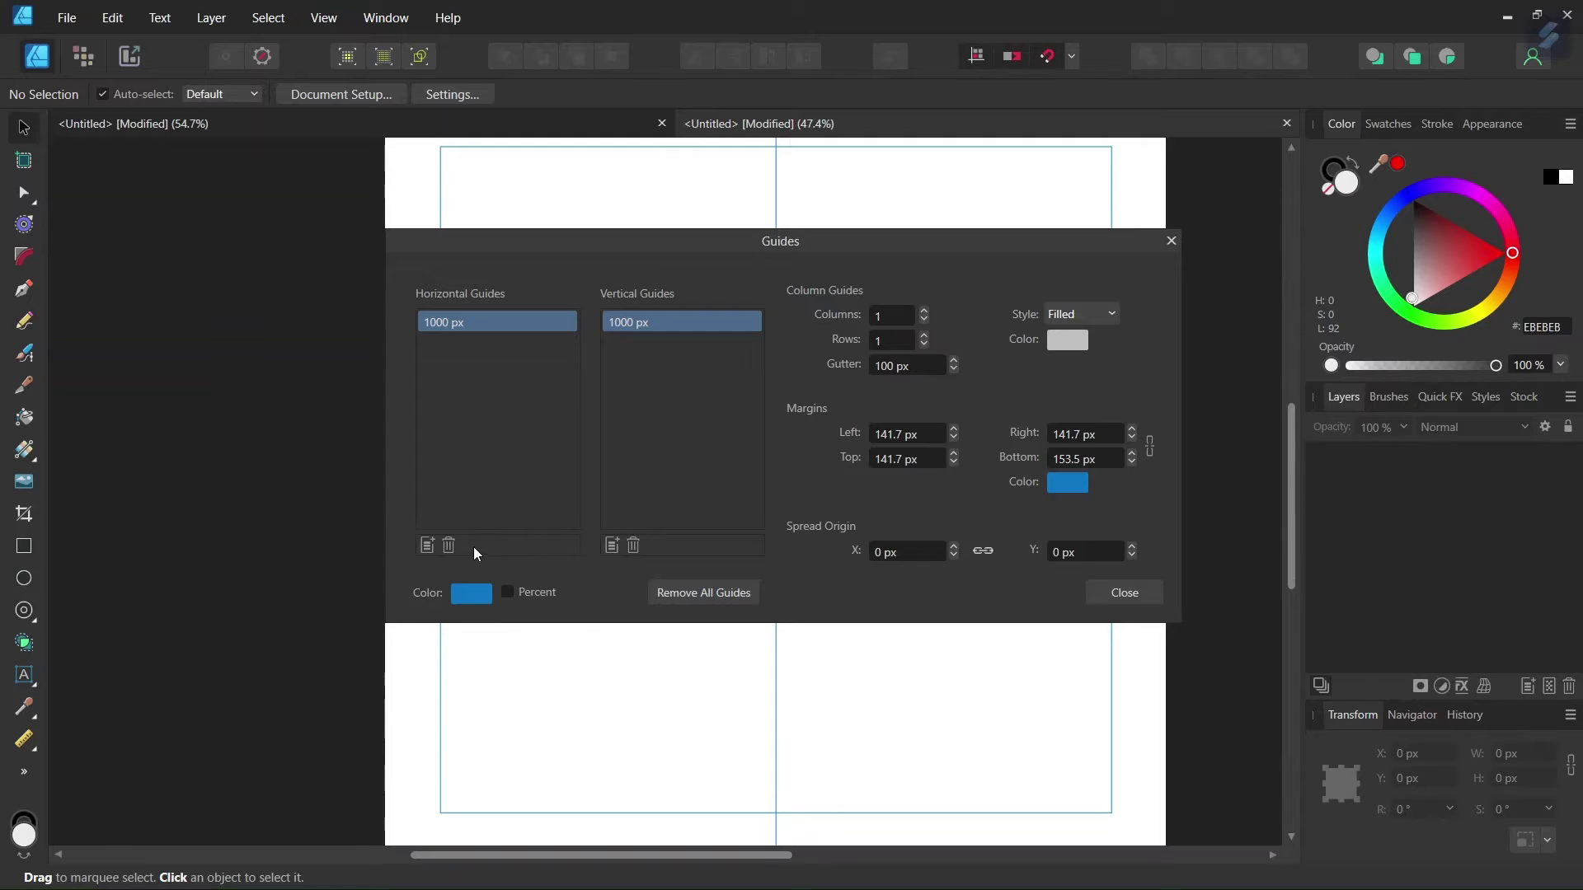
left_click(427, 546)
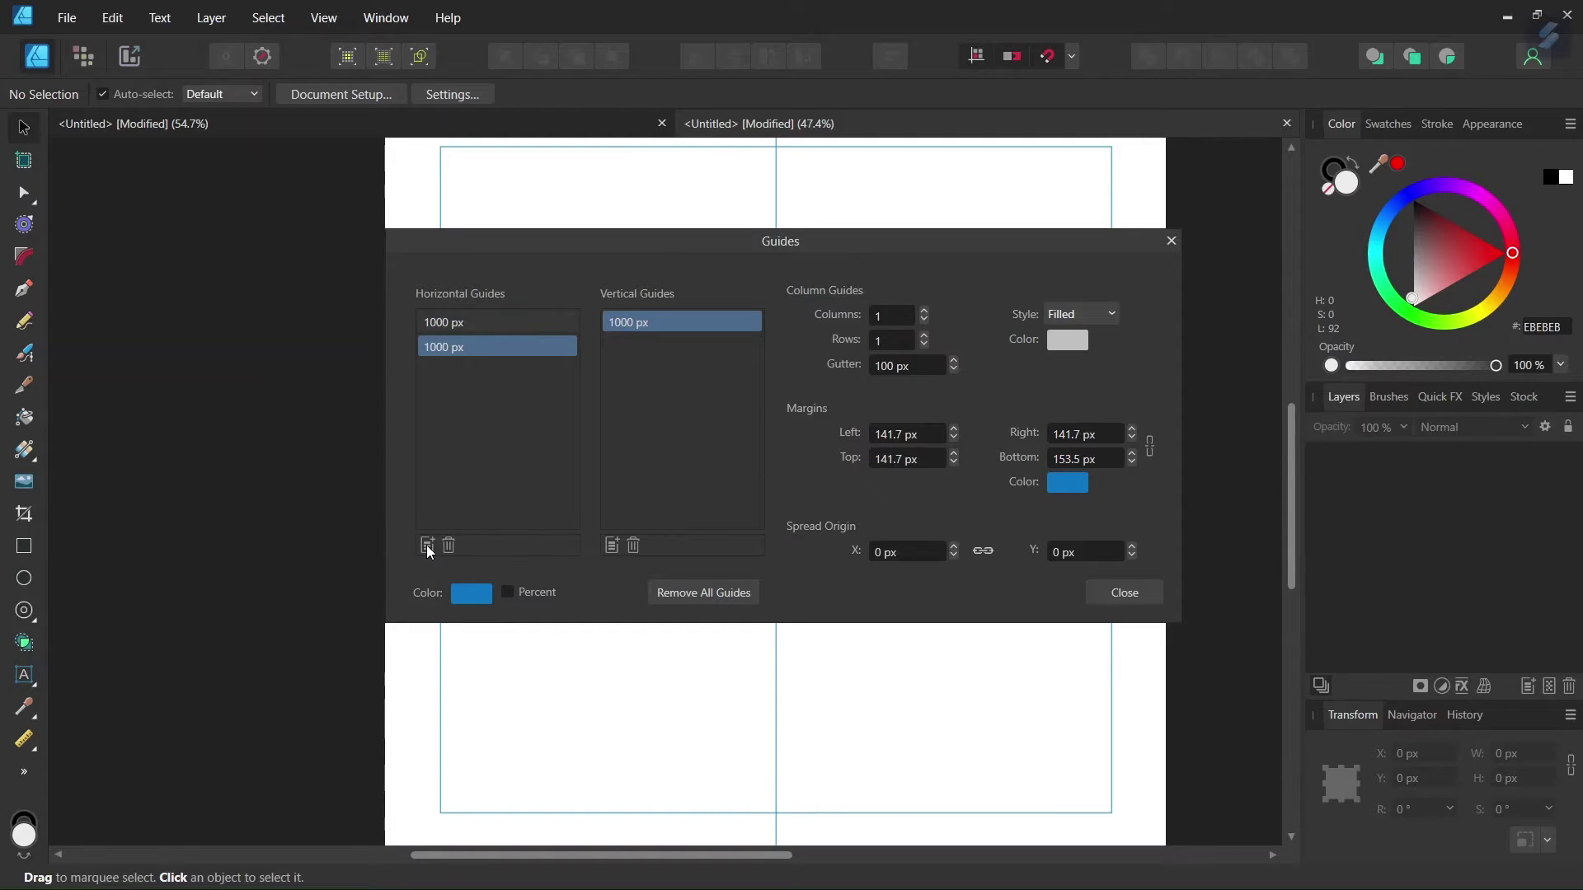
left_click(444, 323)
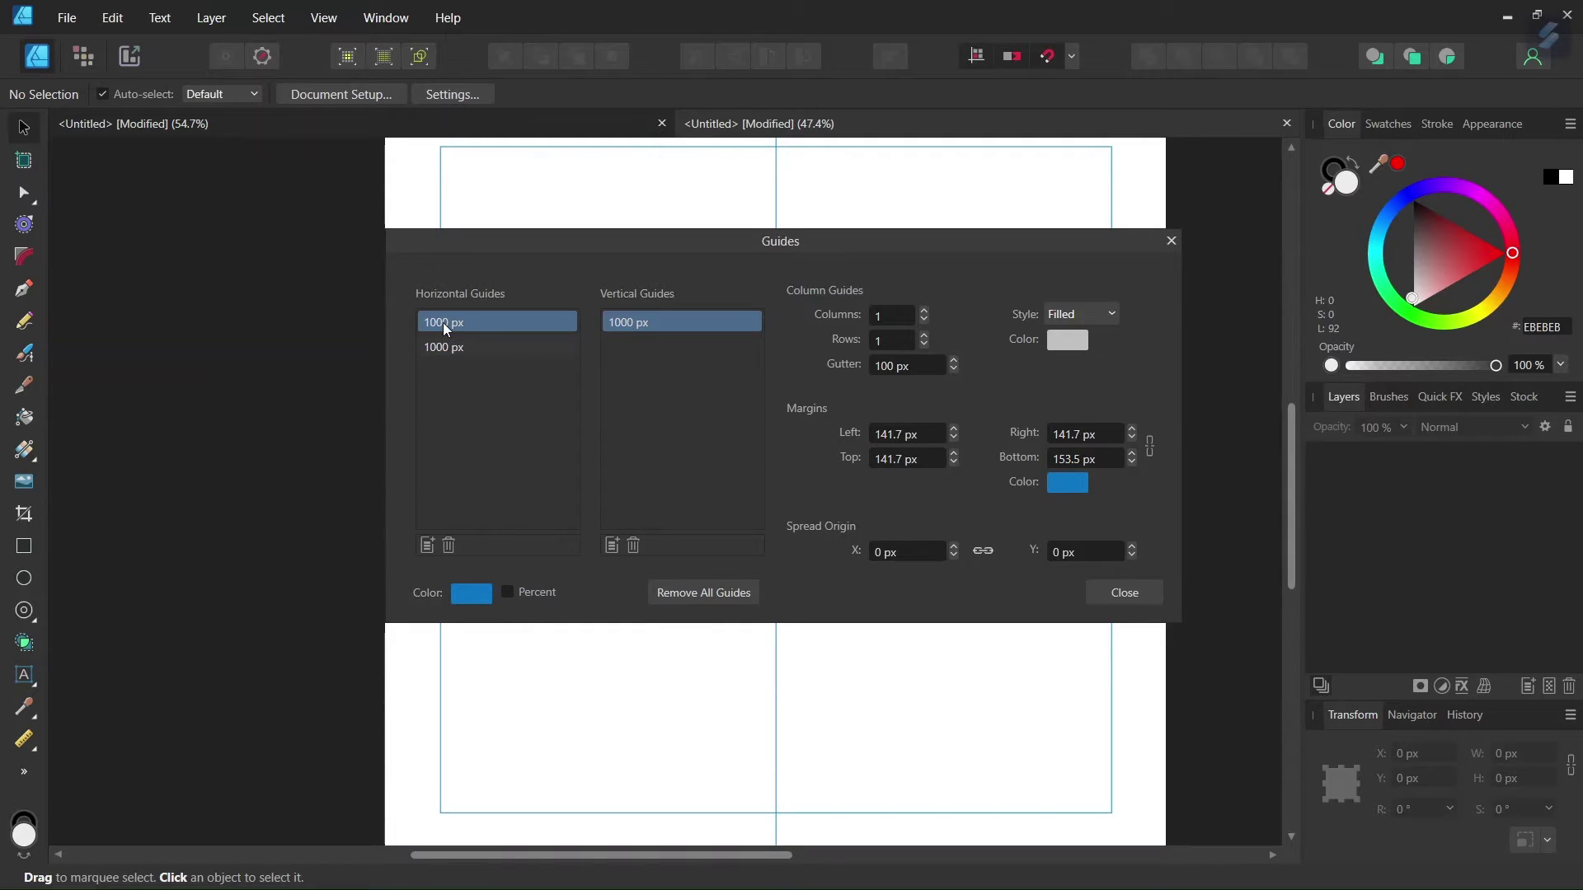
left_click(443, 323)
type("880")
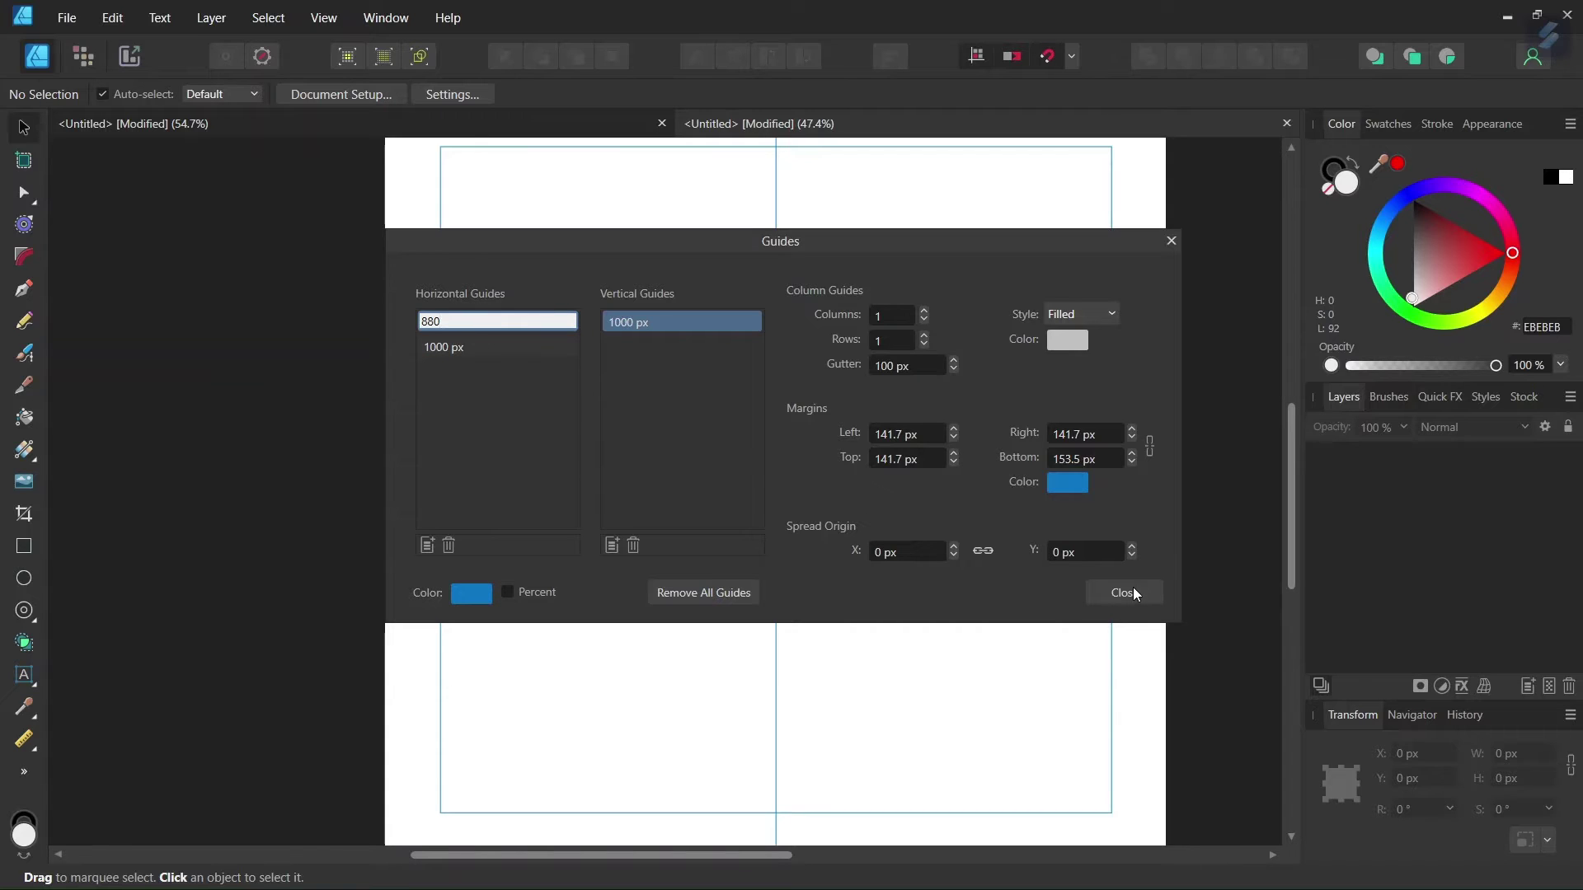
left_click(1133, 587)
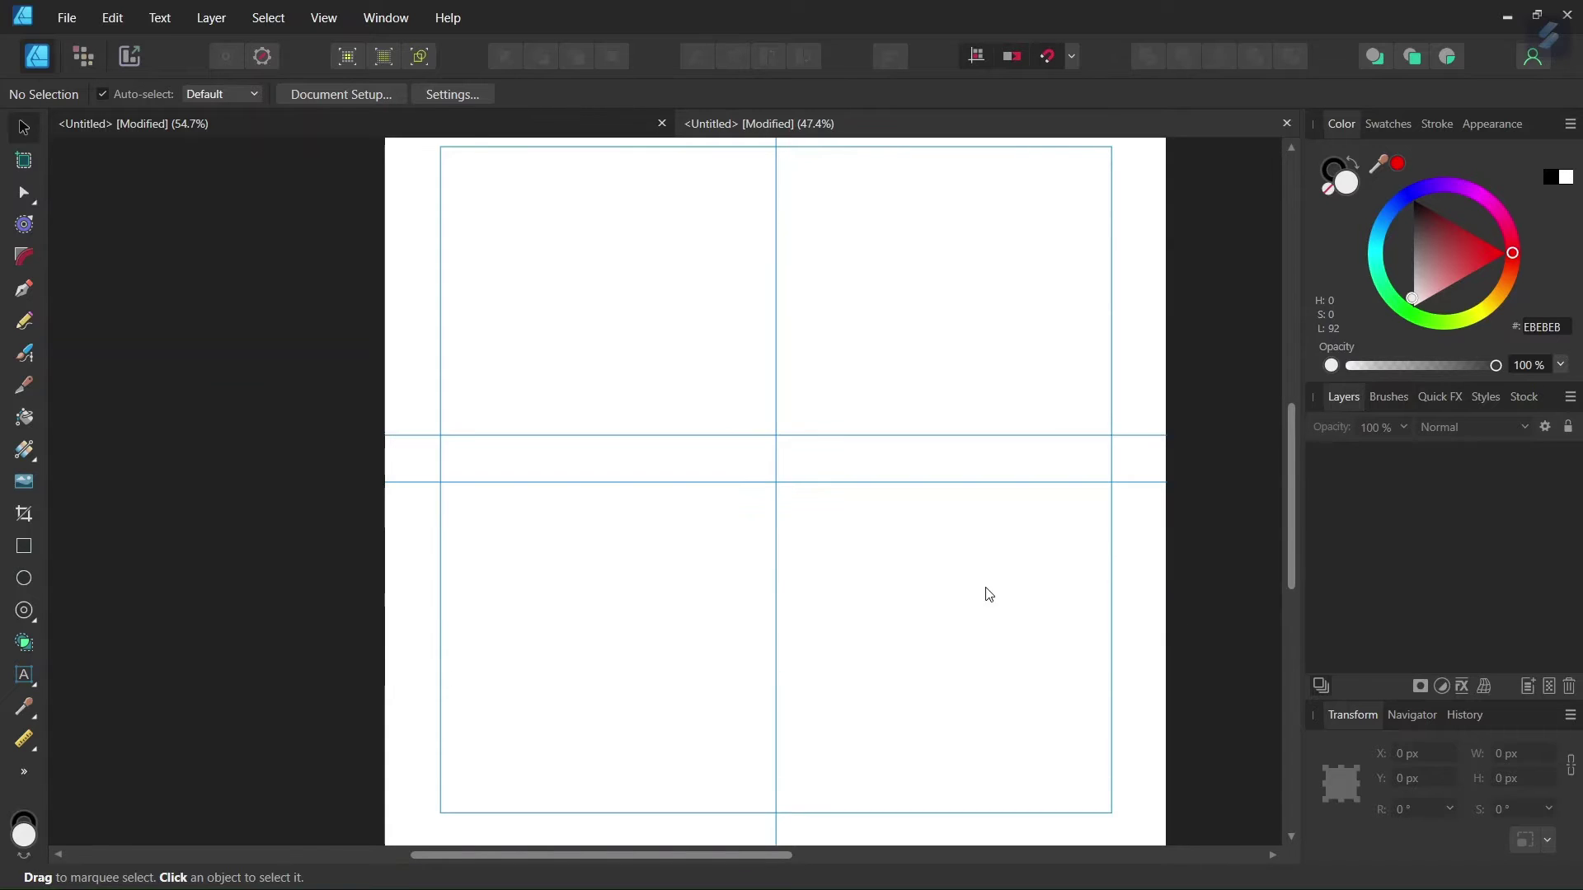
Step: Set the Ellipse Tool to no fill and a 20 pt stroke
left_click(25, 578)
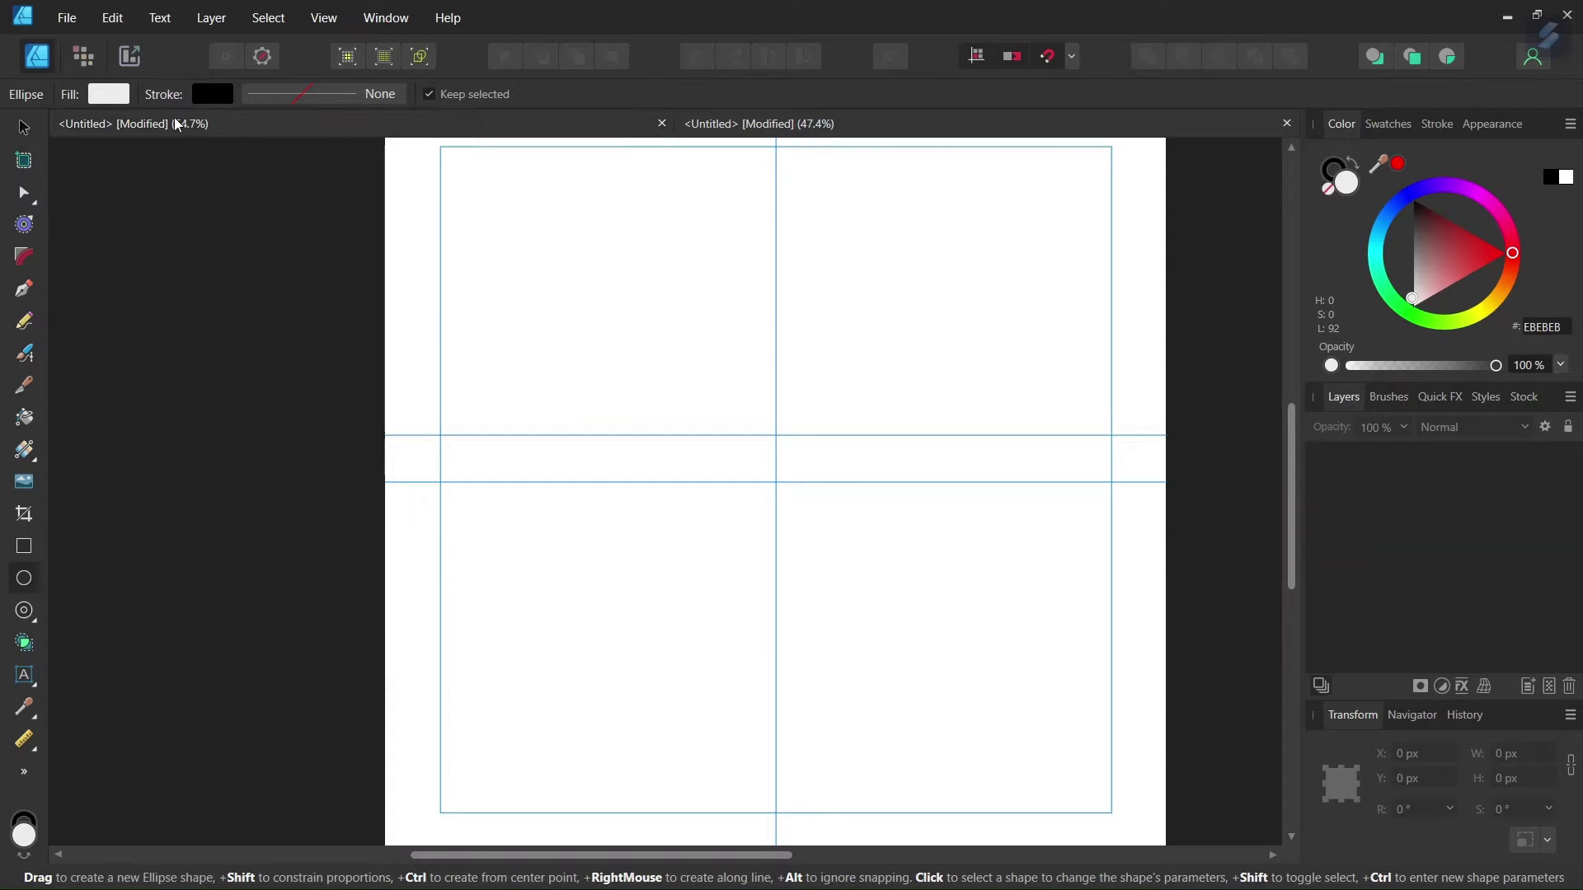
left_click(108, 93)
left_click(325, 132)
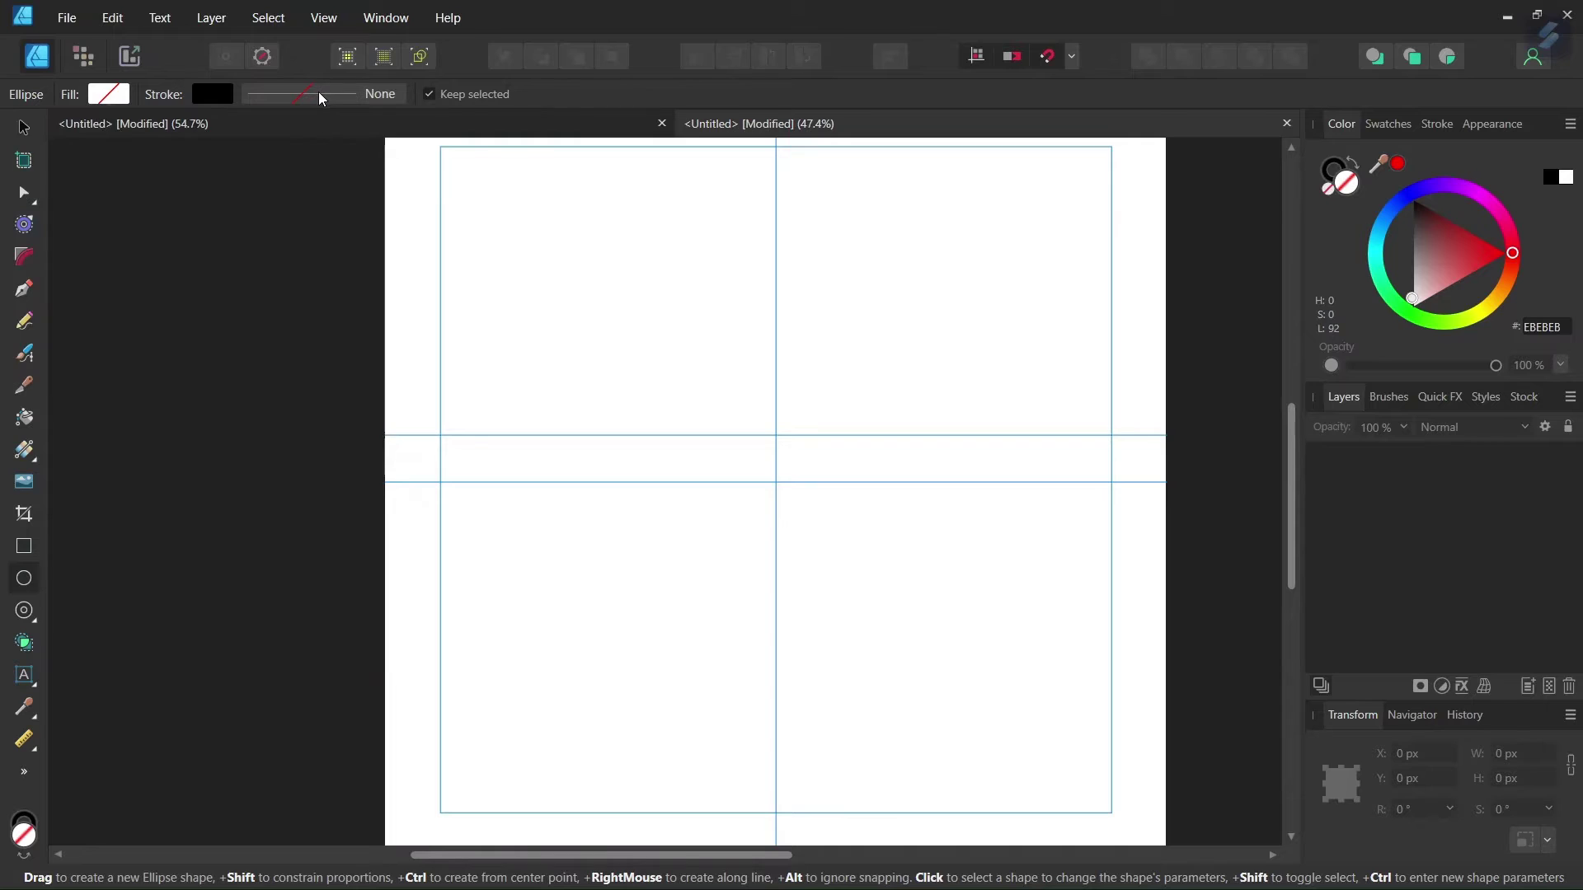
left_click(320, 95)
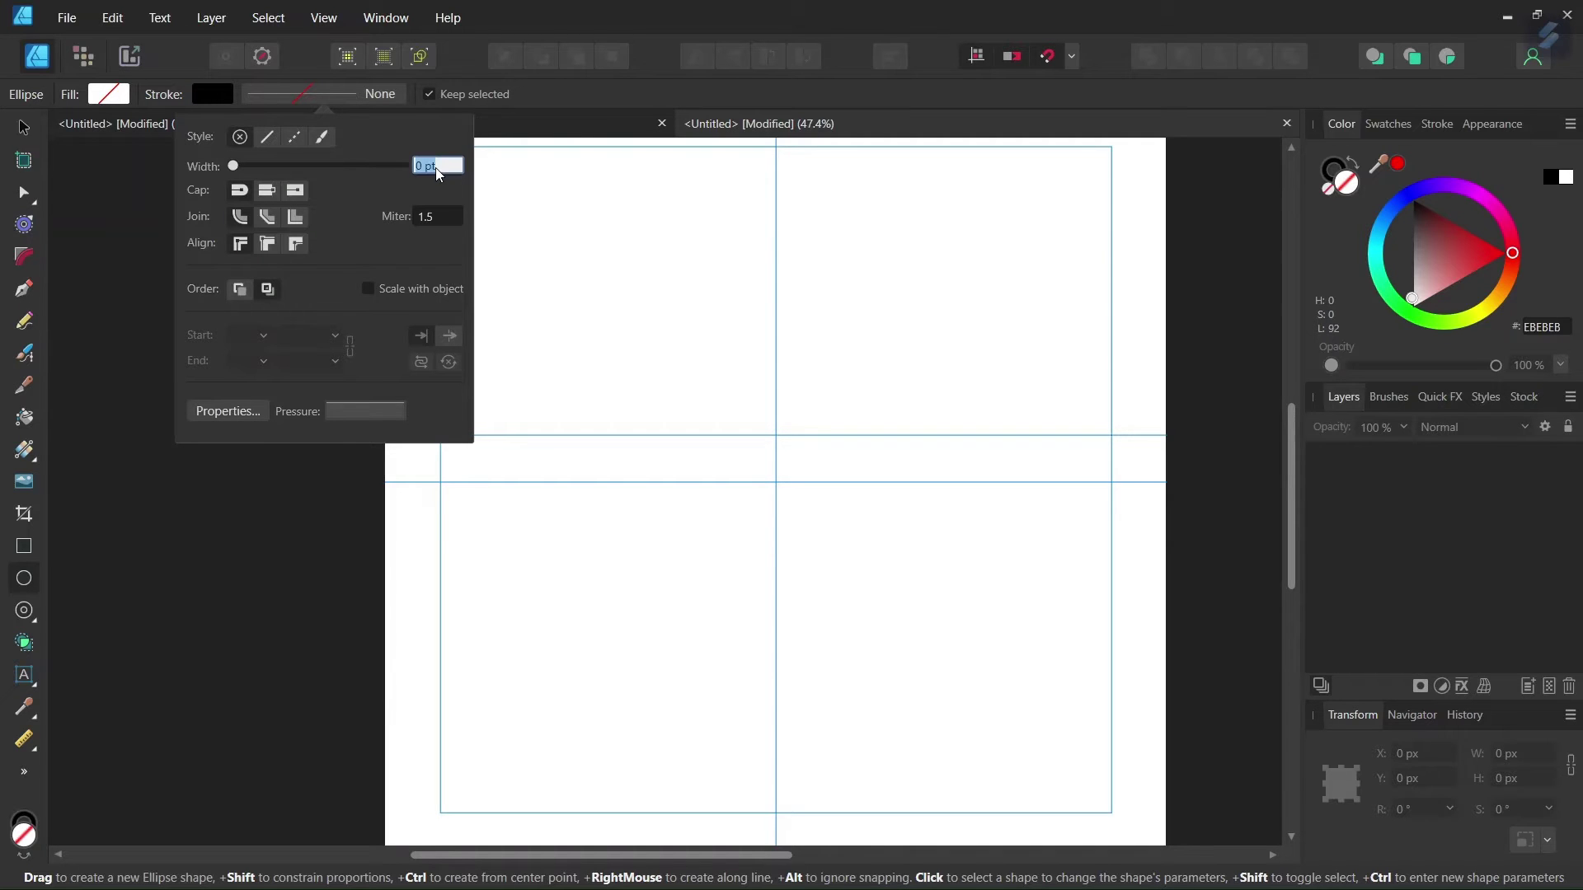
type("20")
key("Return")
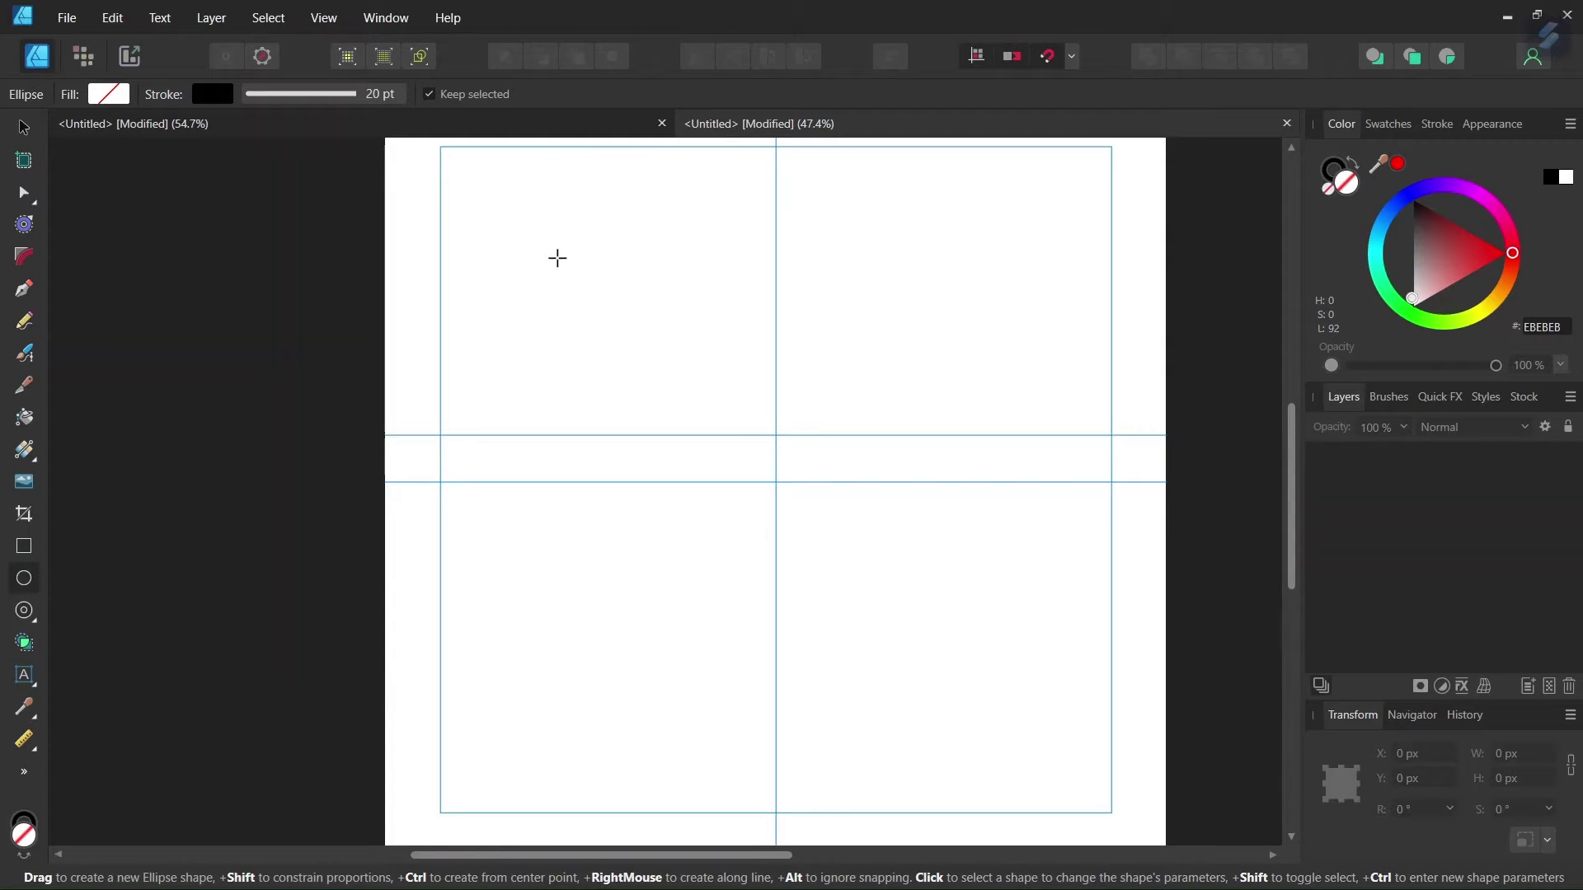
Step: Draw an ellipse and size it to 800 × 800 px
left_click_drag(557, 258, 777, 405)
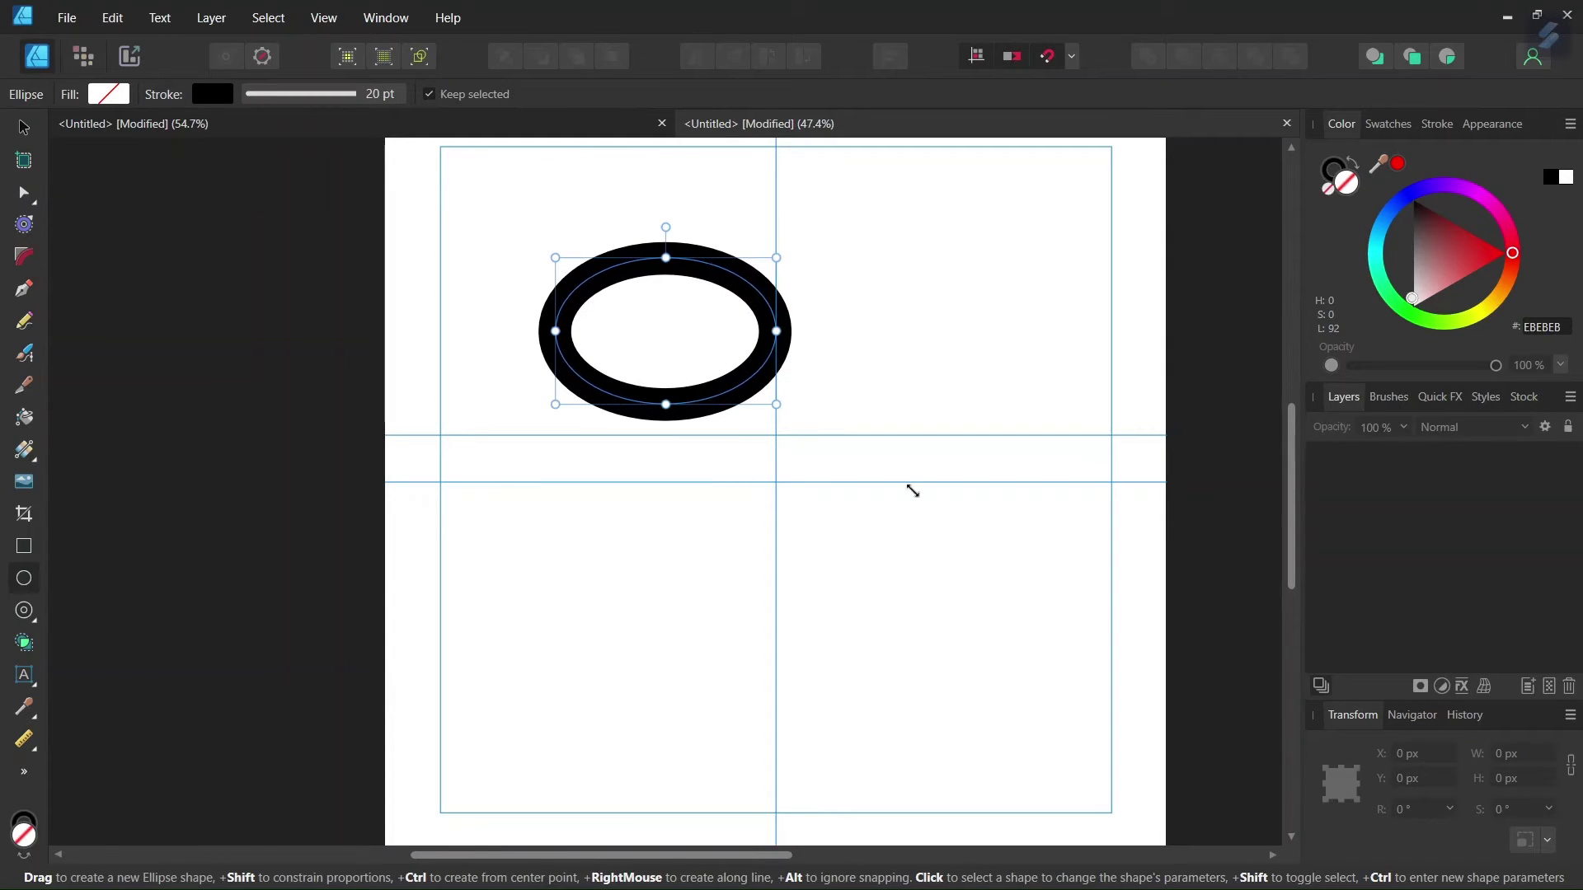
left_click(1521, 765)
type("800")
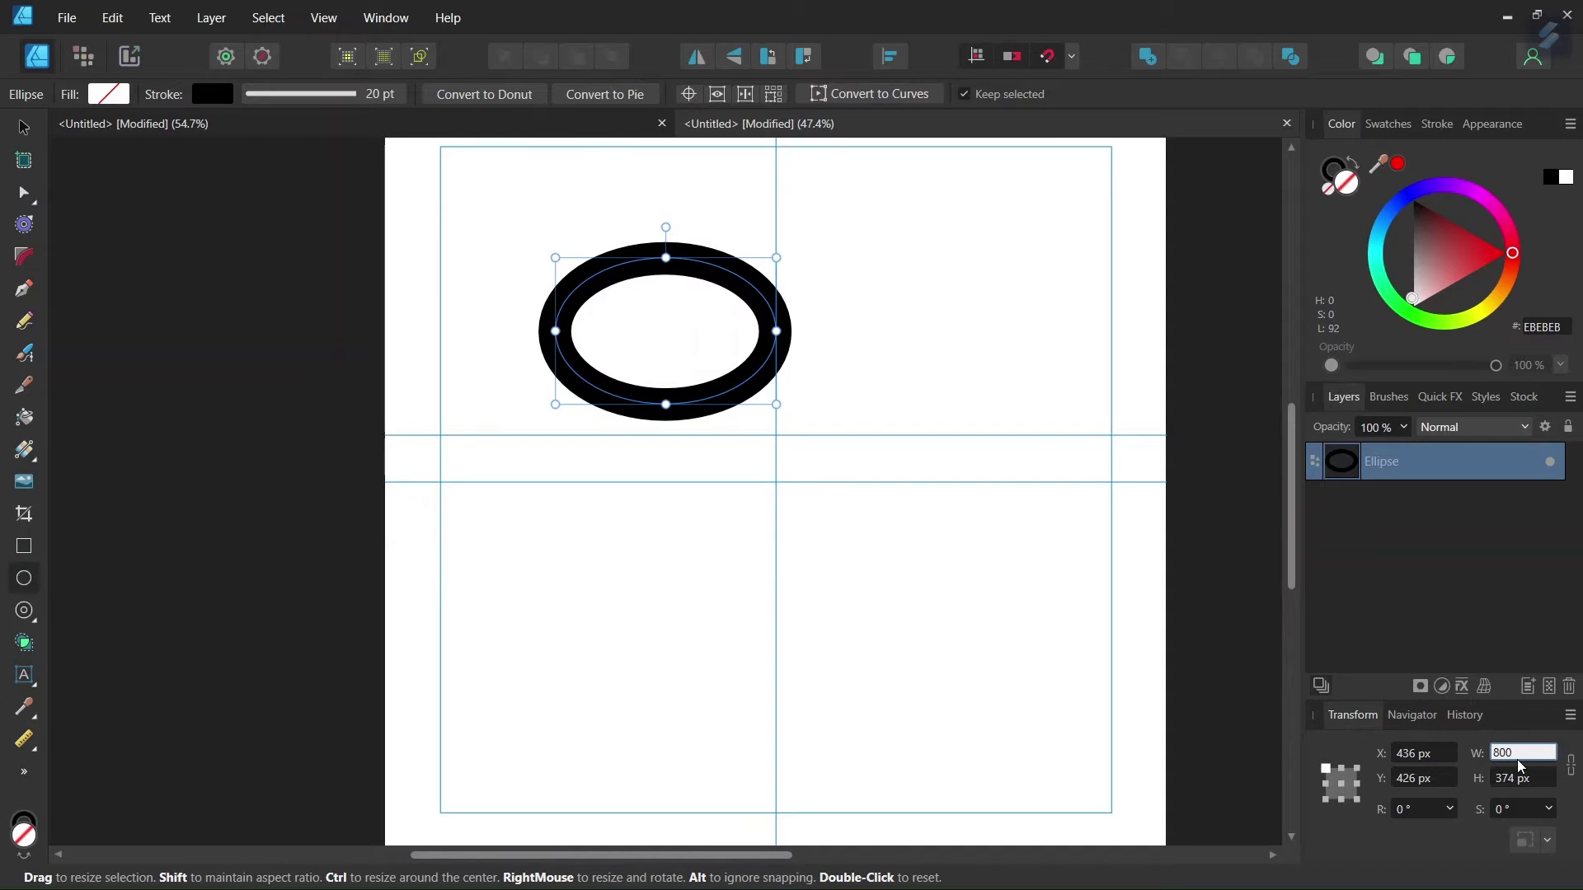
key("Tab")
type("8")
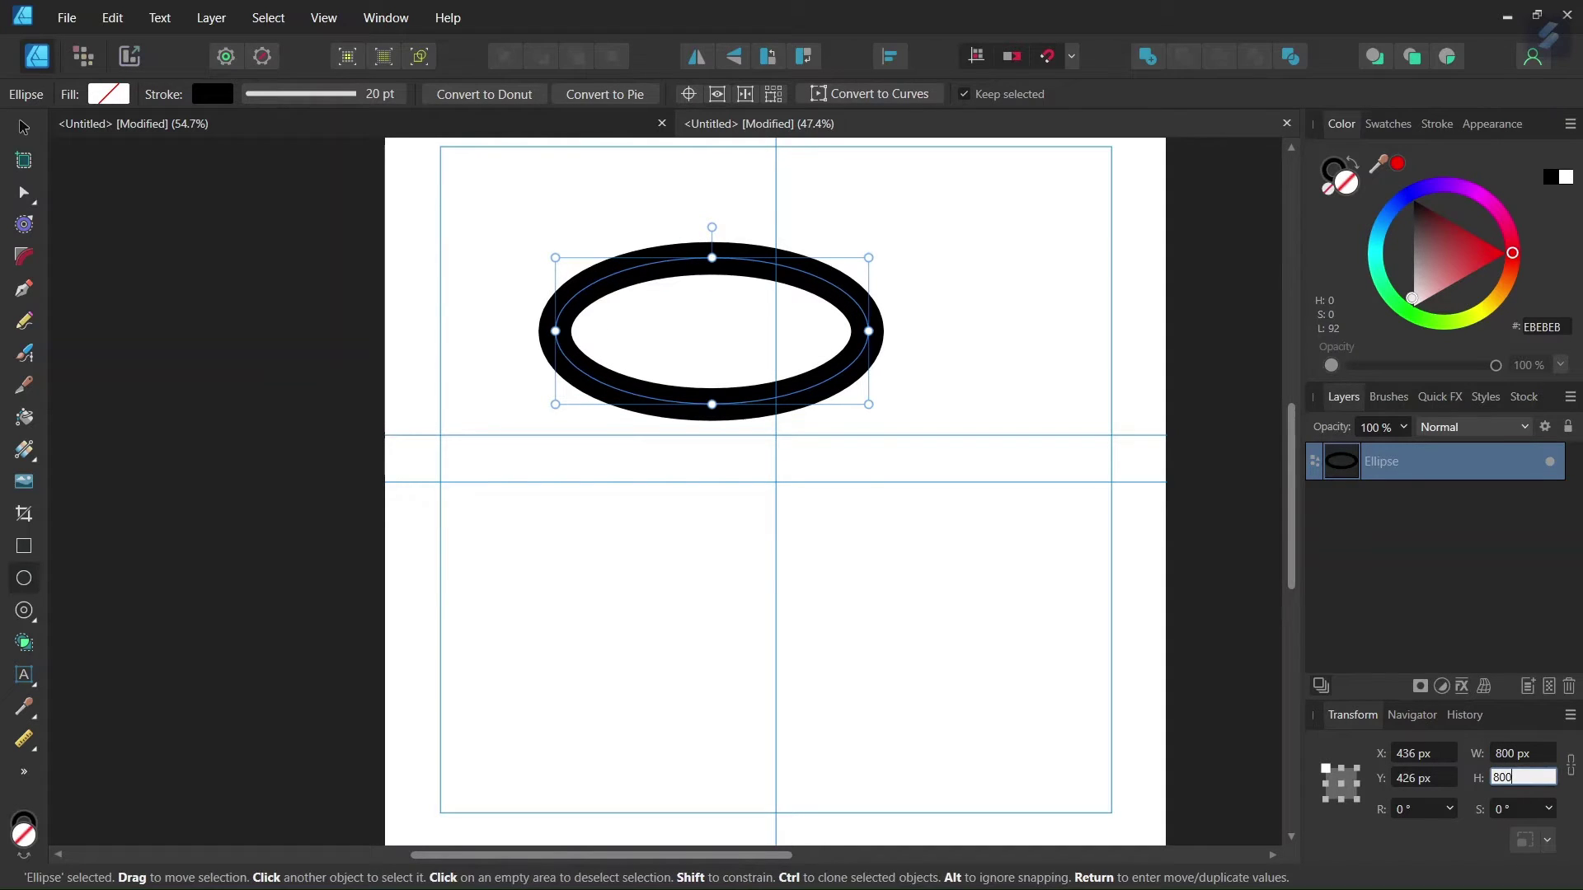
key("Return")
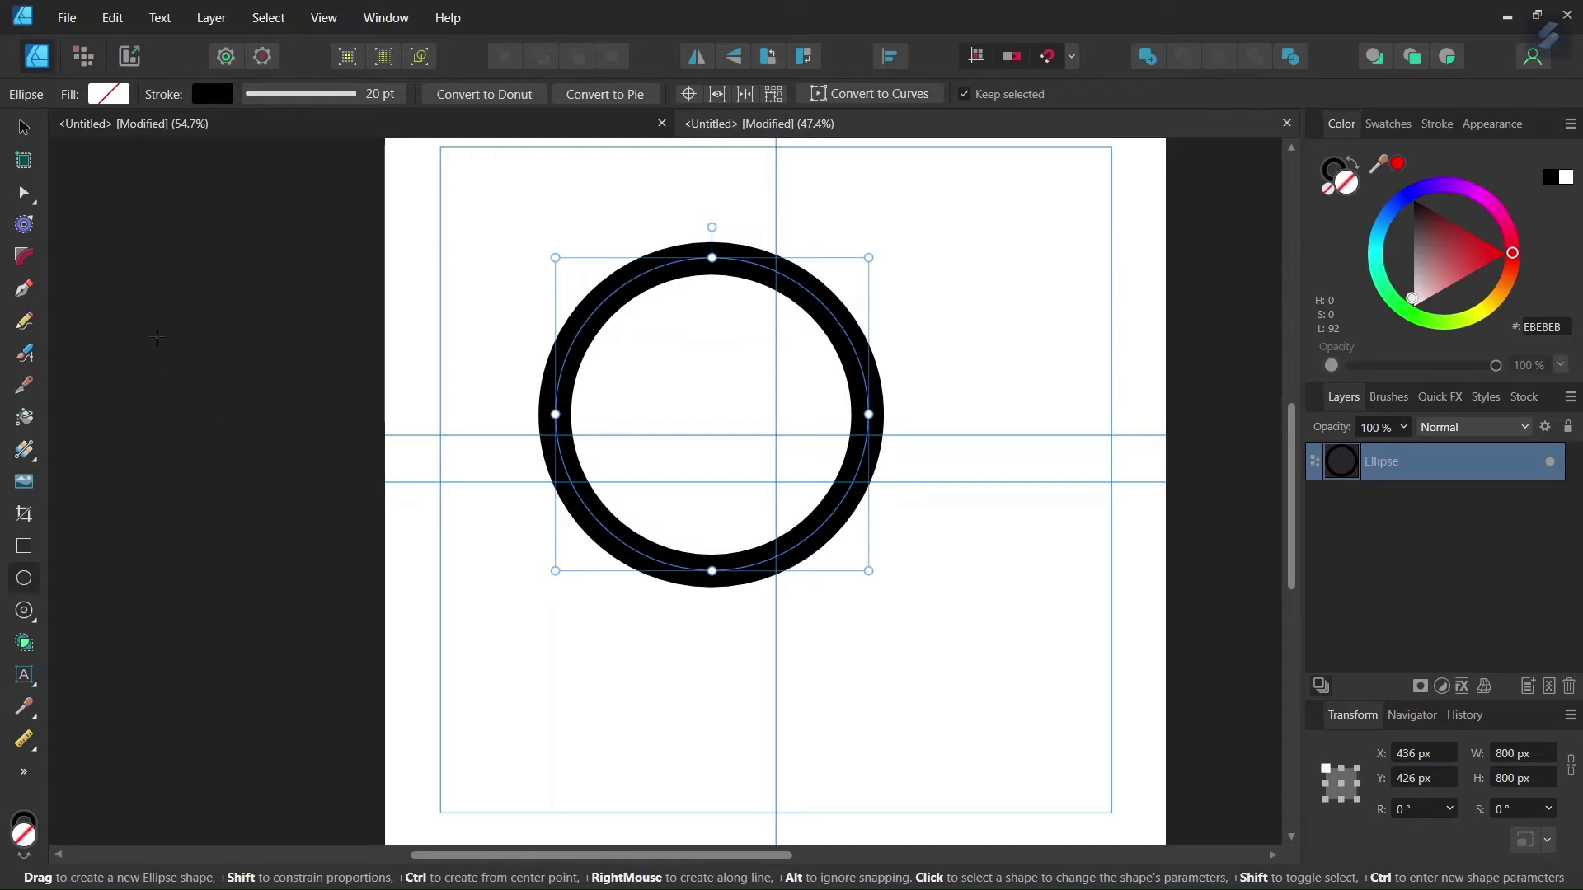
Step: Drag the circle to X 600, Y 880 px, centred on the vertical guide
left_click(24, 128)
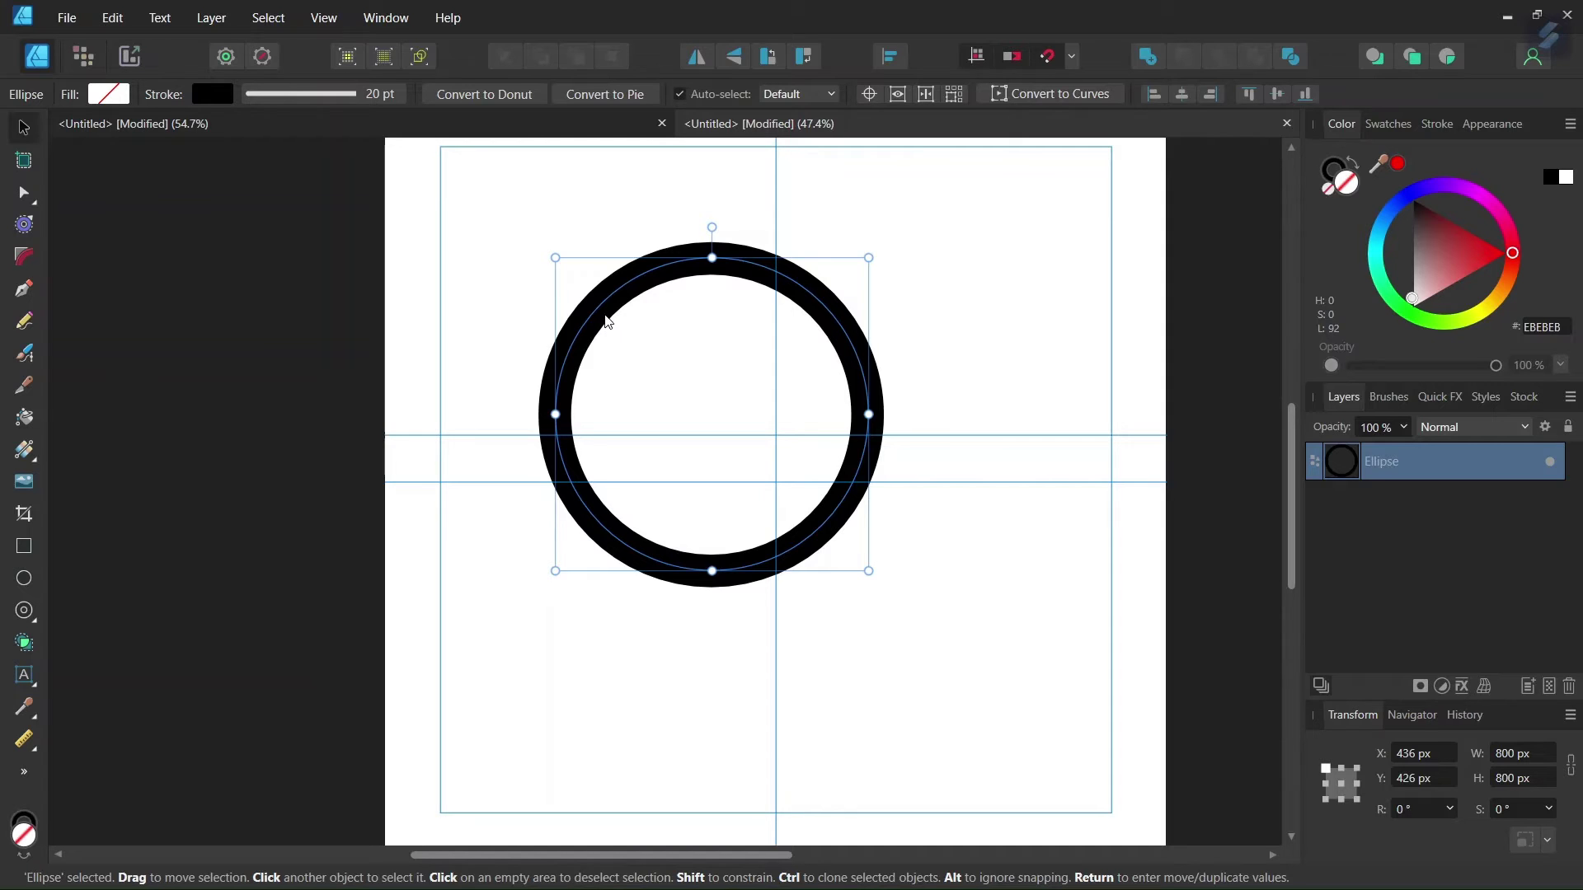
mouse_move(608, 321)
left_mouse_down()
mouse_move(709, 317)
mouse_move(719, 451)
left_mouse_up()
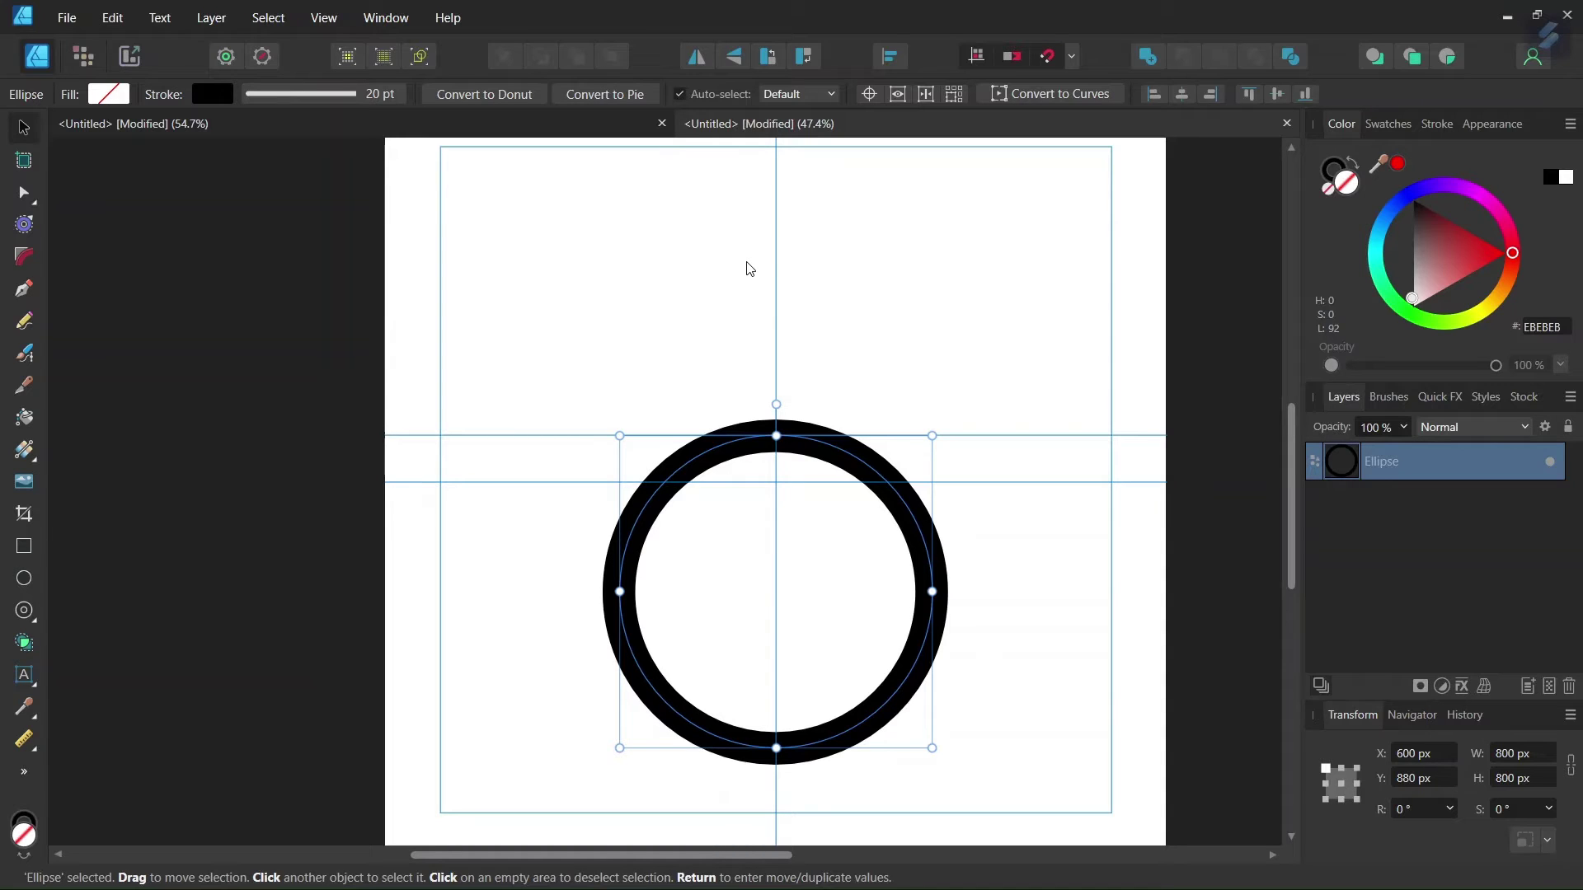
Step: Move the rotation centre to the guide crossing and duplicate the circle rotated 120°
left_click(870, 101)
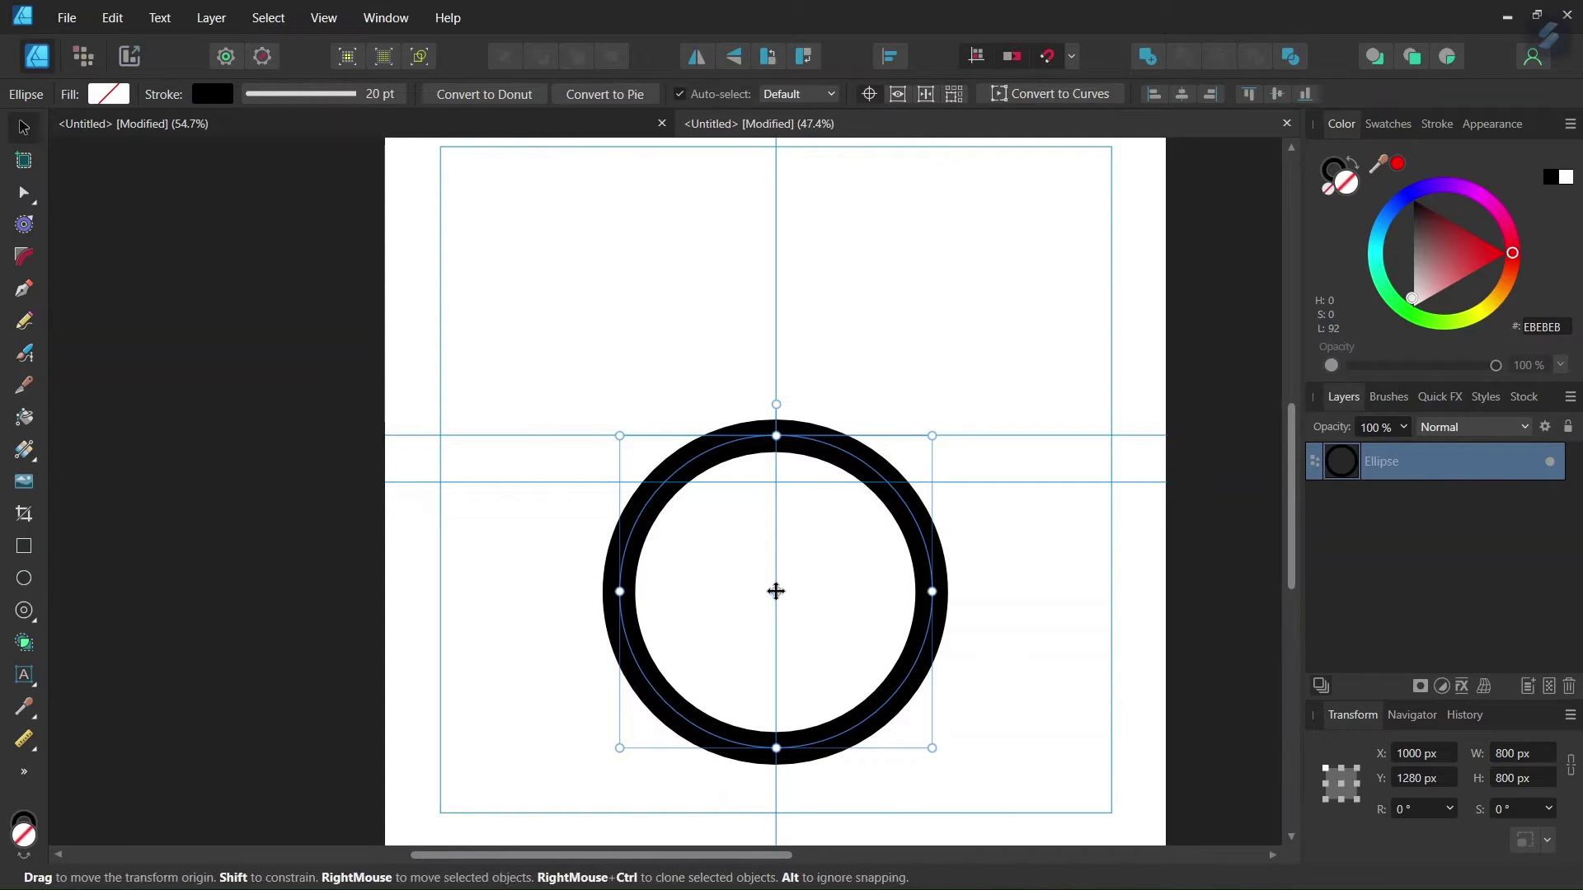
left_click_drag(776, 591, 773, 486)
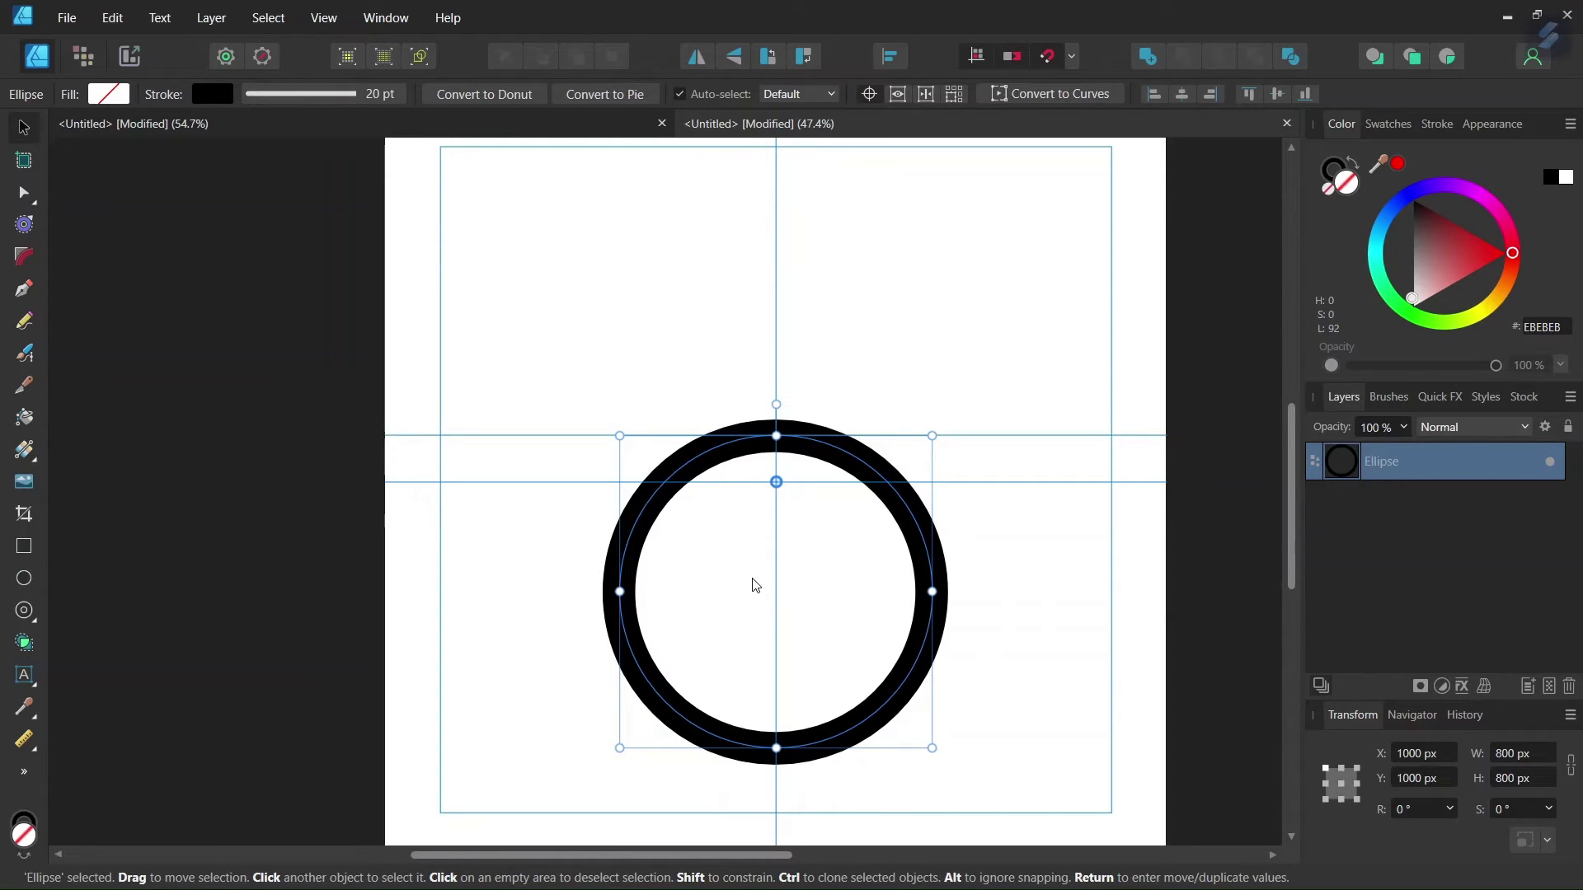
key("ctrl+j")
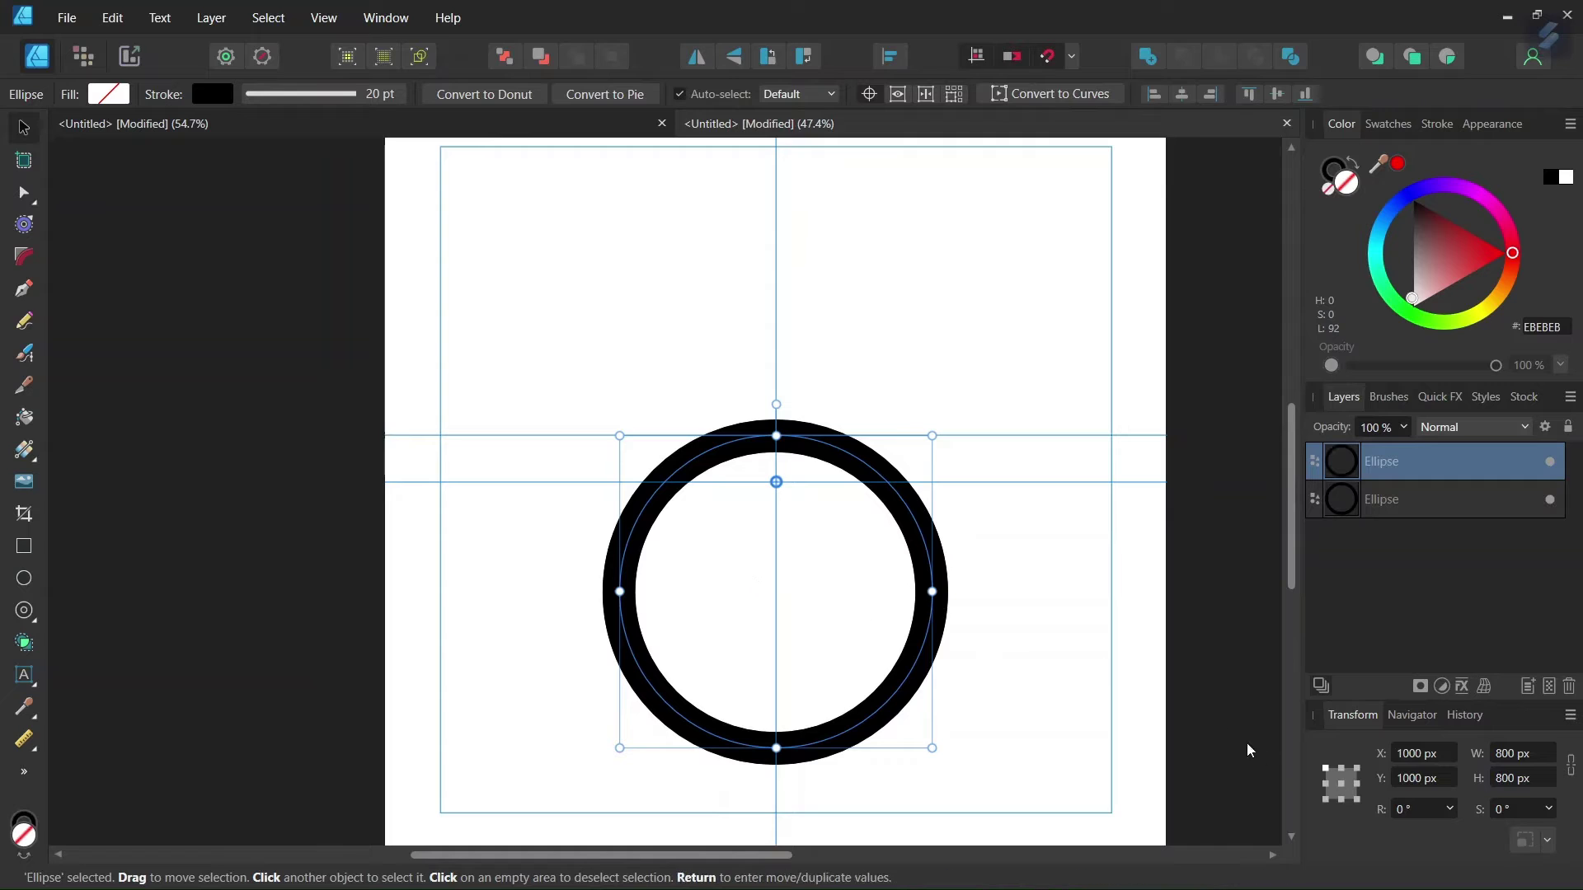
left_click(1413, 808)
type("120")
key("Return")
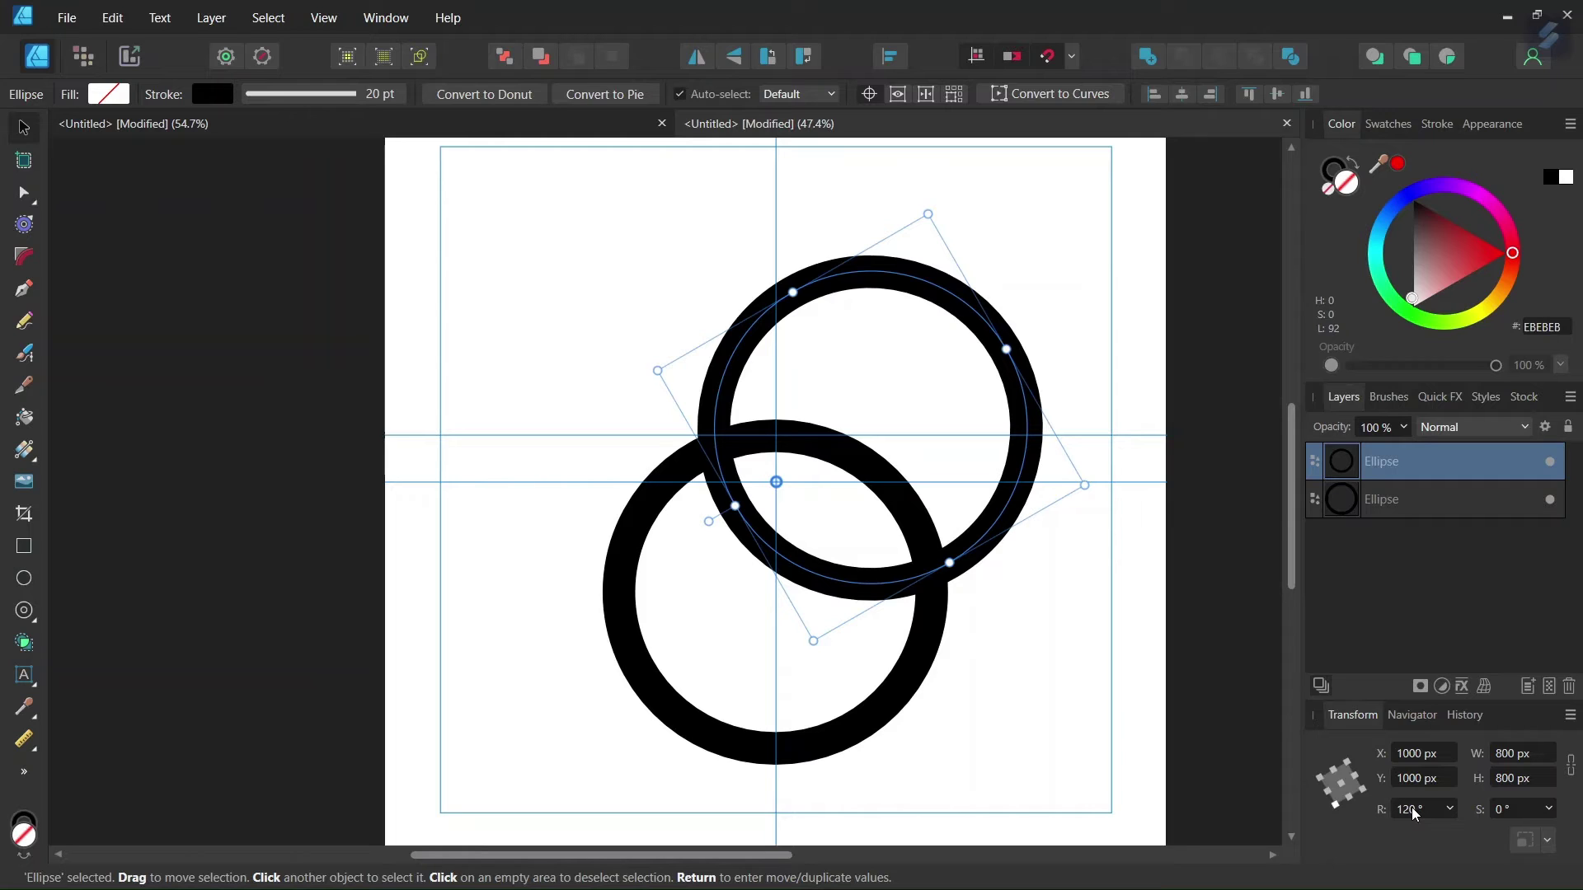
Step: Duplicate again for a third ring and compare against the reference knot document
key("ctrl+j")
type("-120")
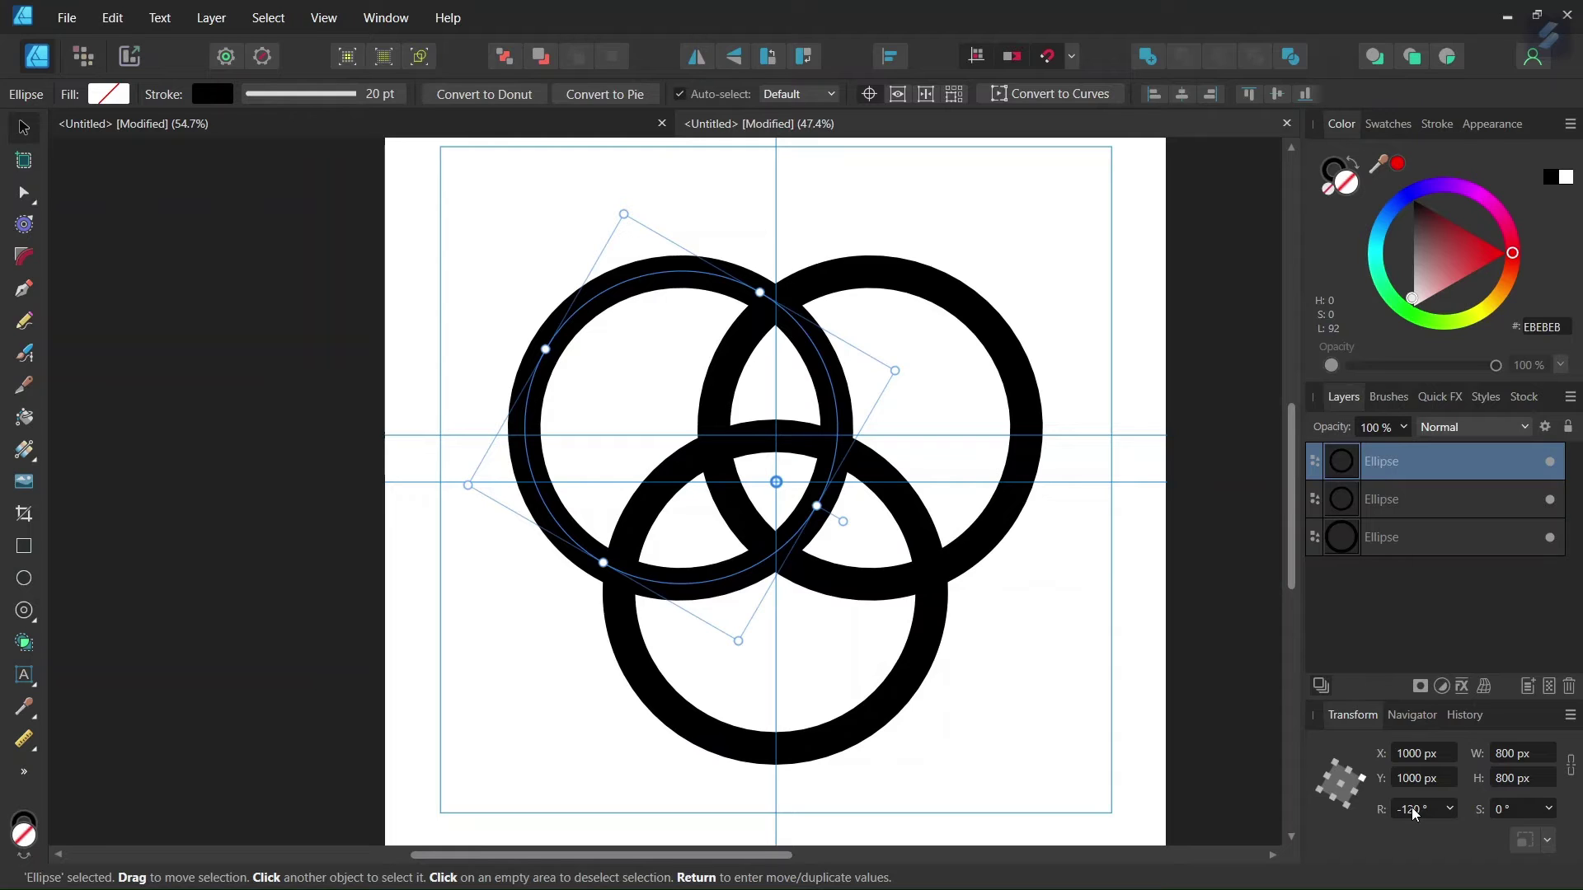
left_click(599, 115)
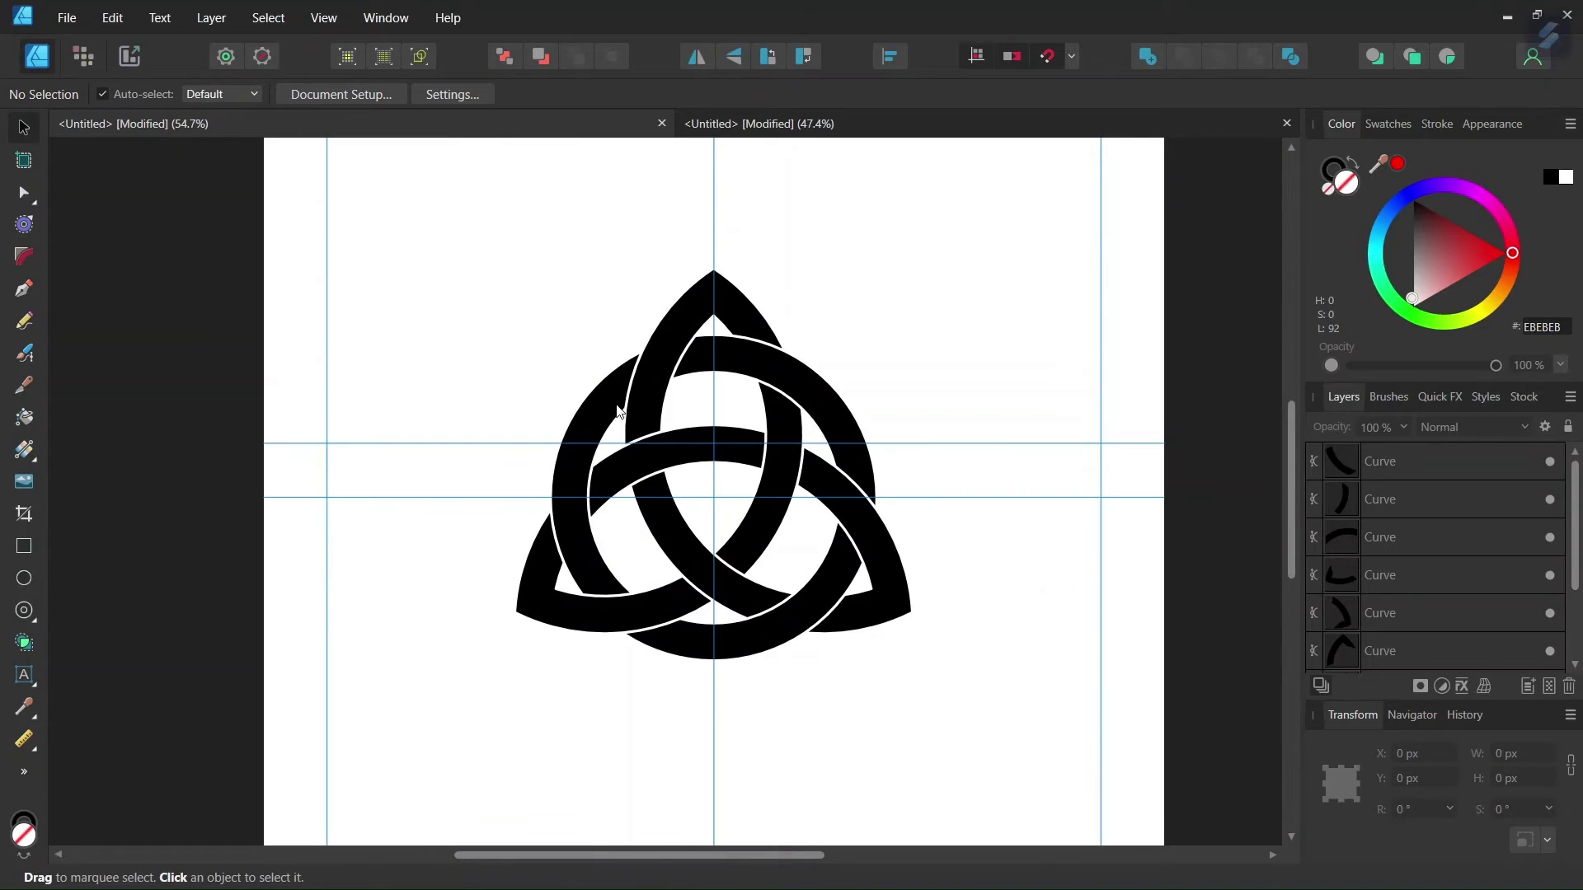
left_click(831, 123)
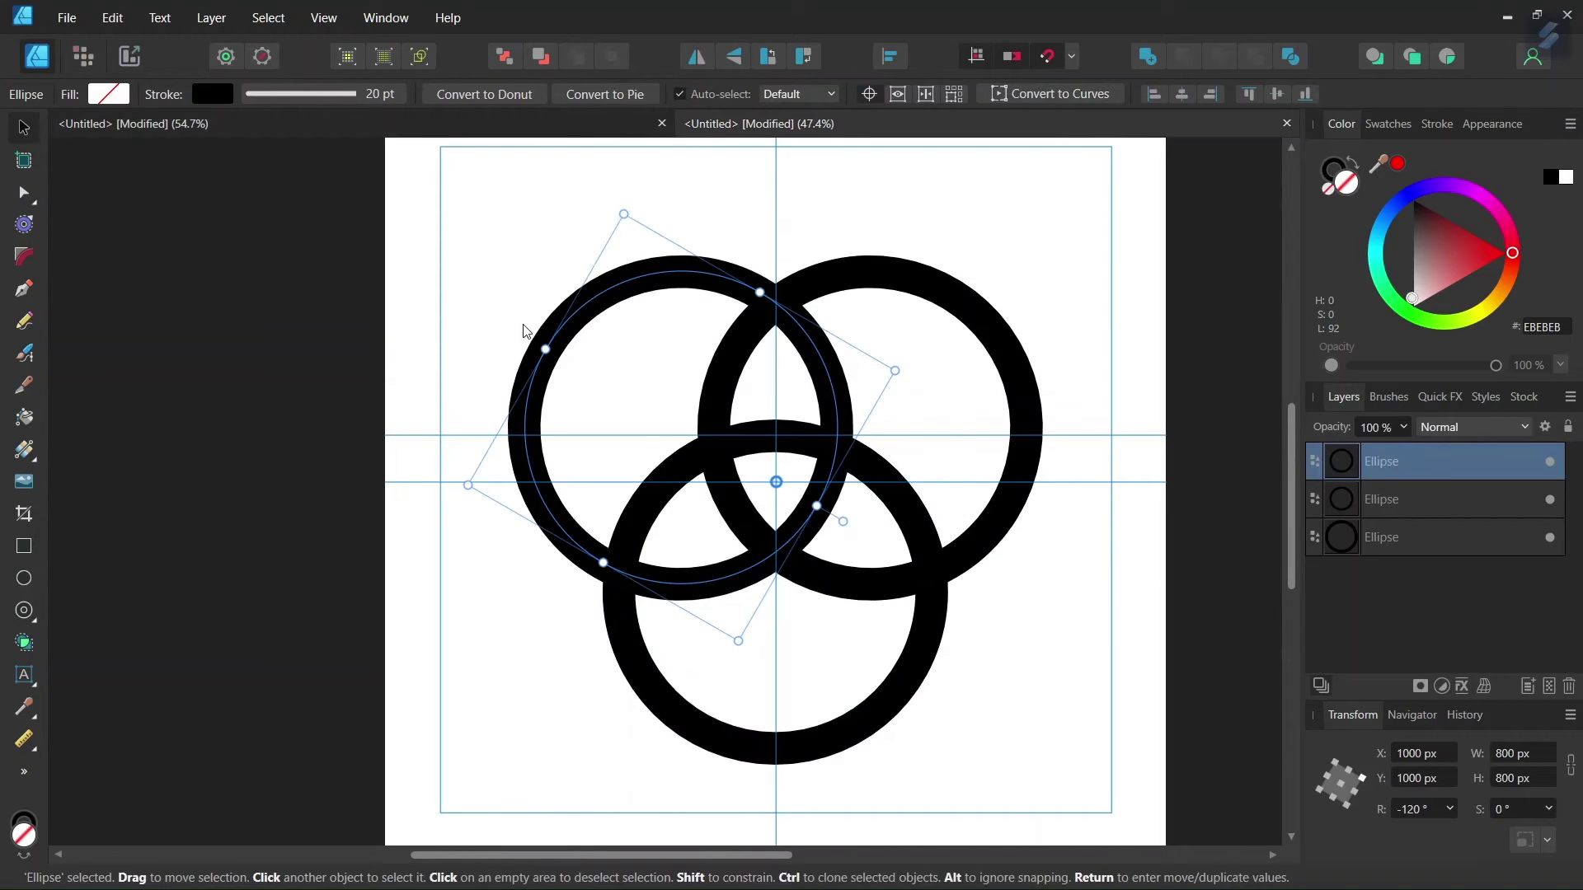
Step: Draw a 640 × 640 px circle and move it to the centre of the trefoil
left_click(24, 578)
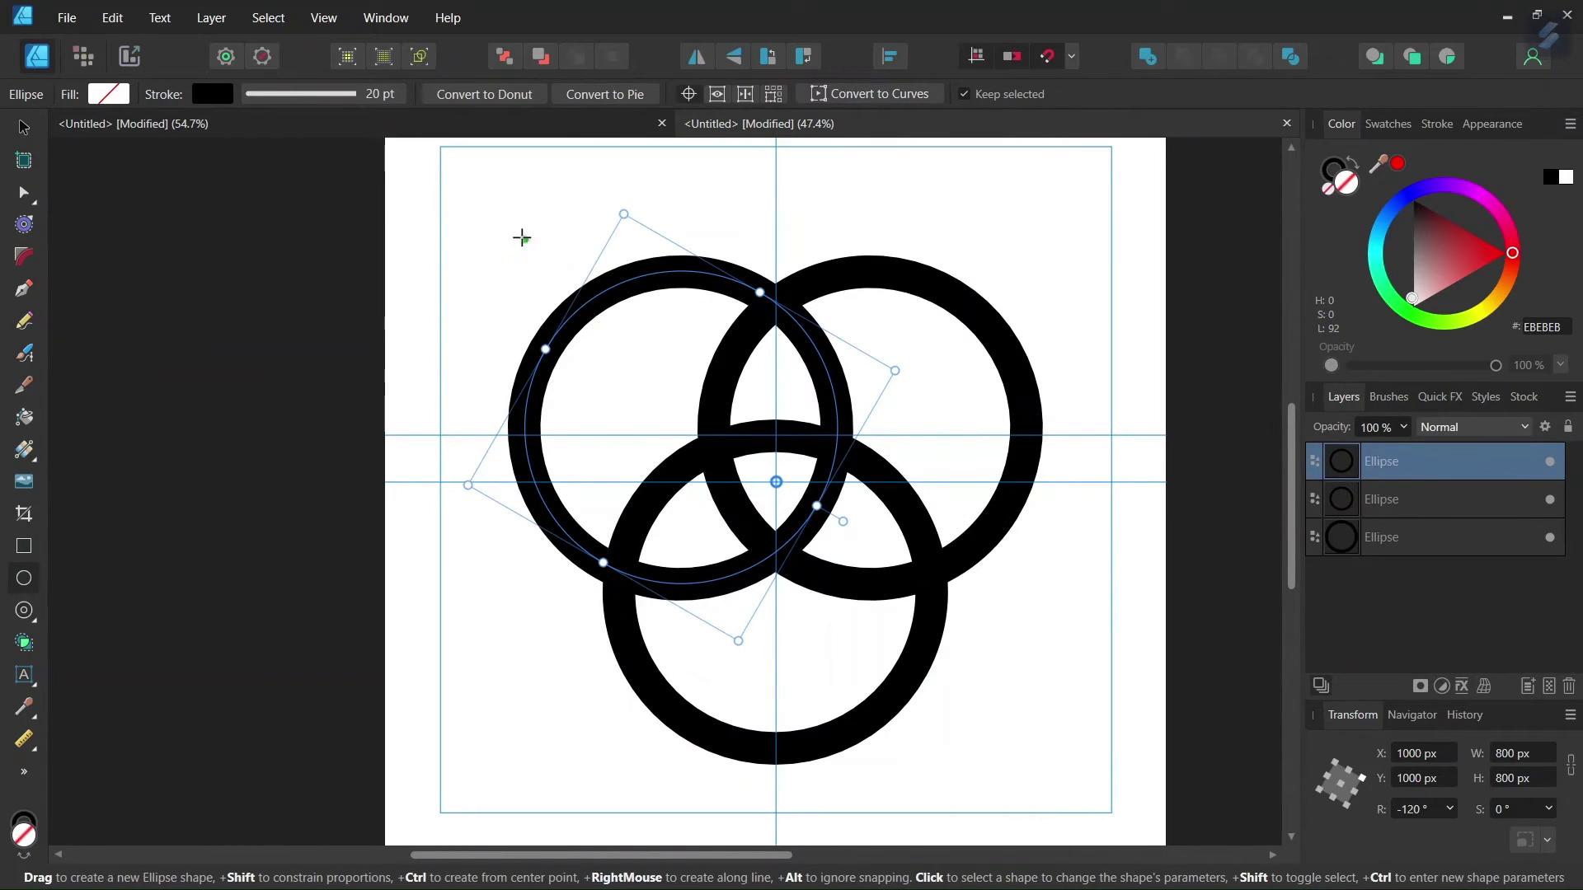
left_click_drag(482, 211, 620, 331)
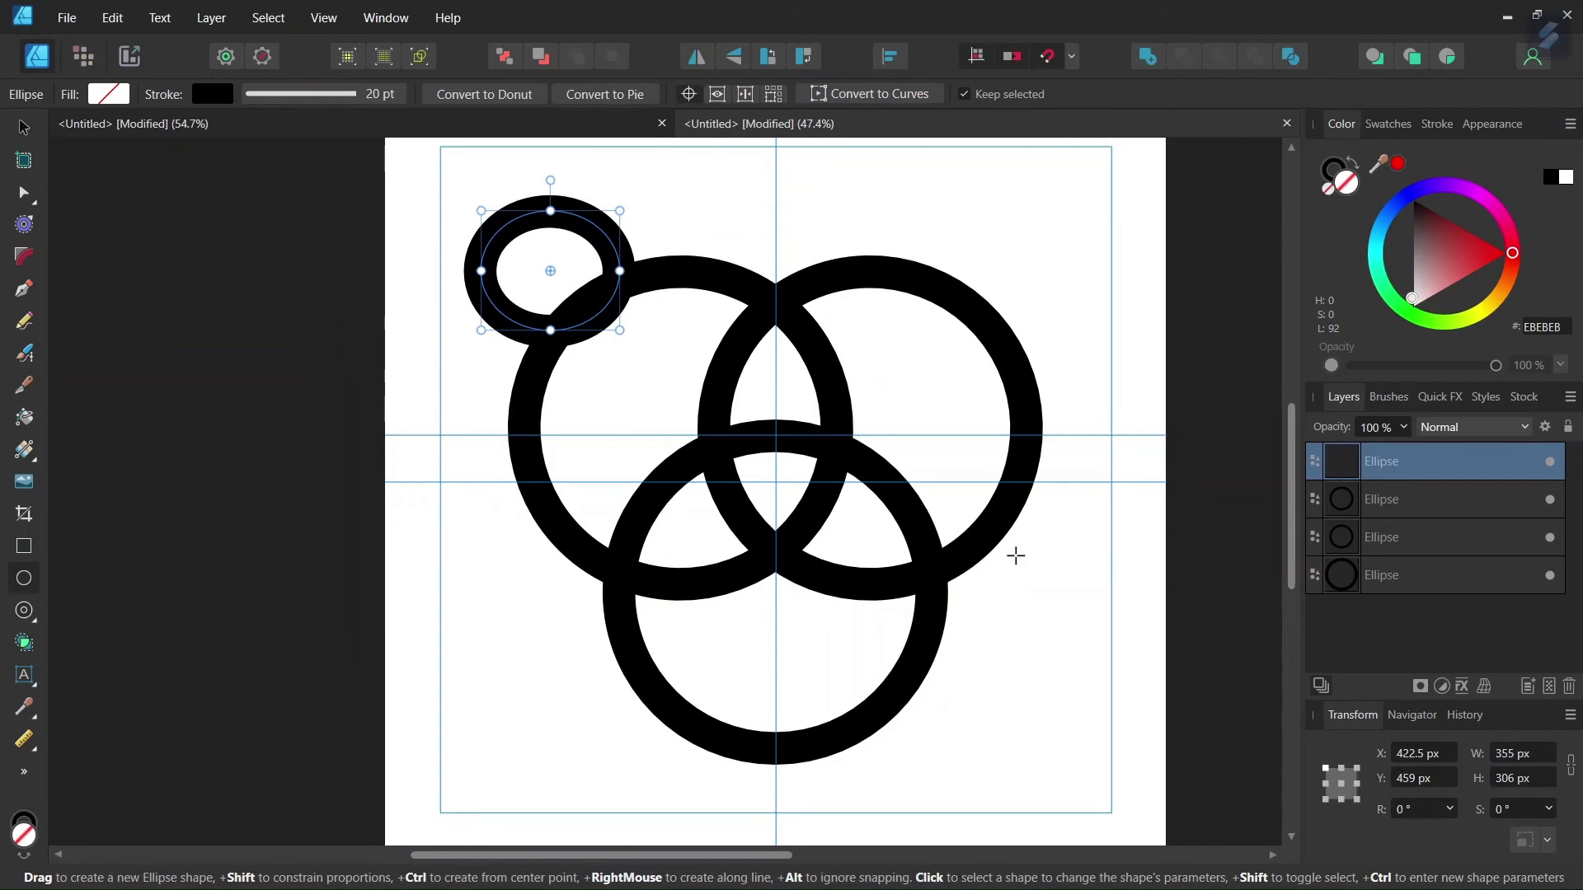
left_click(1509, 751)
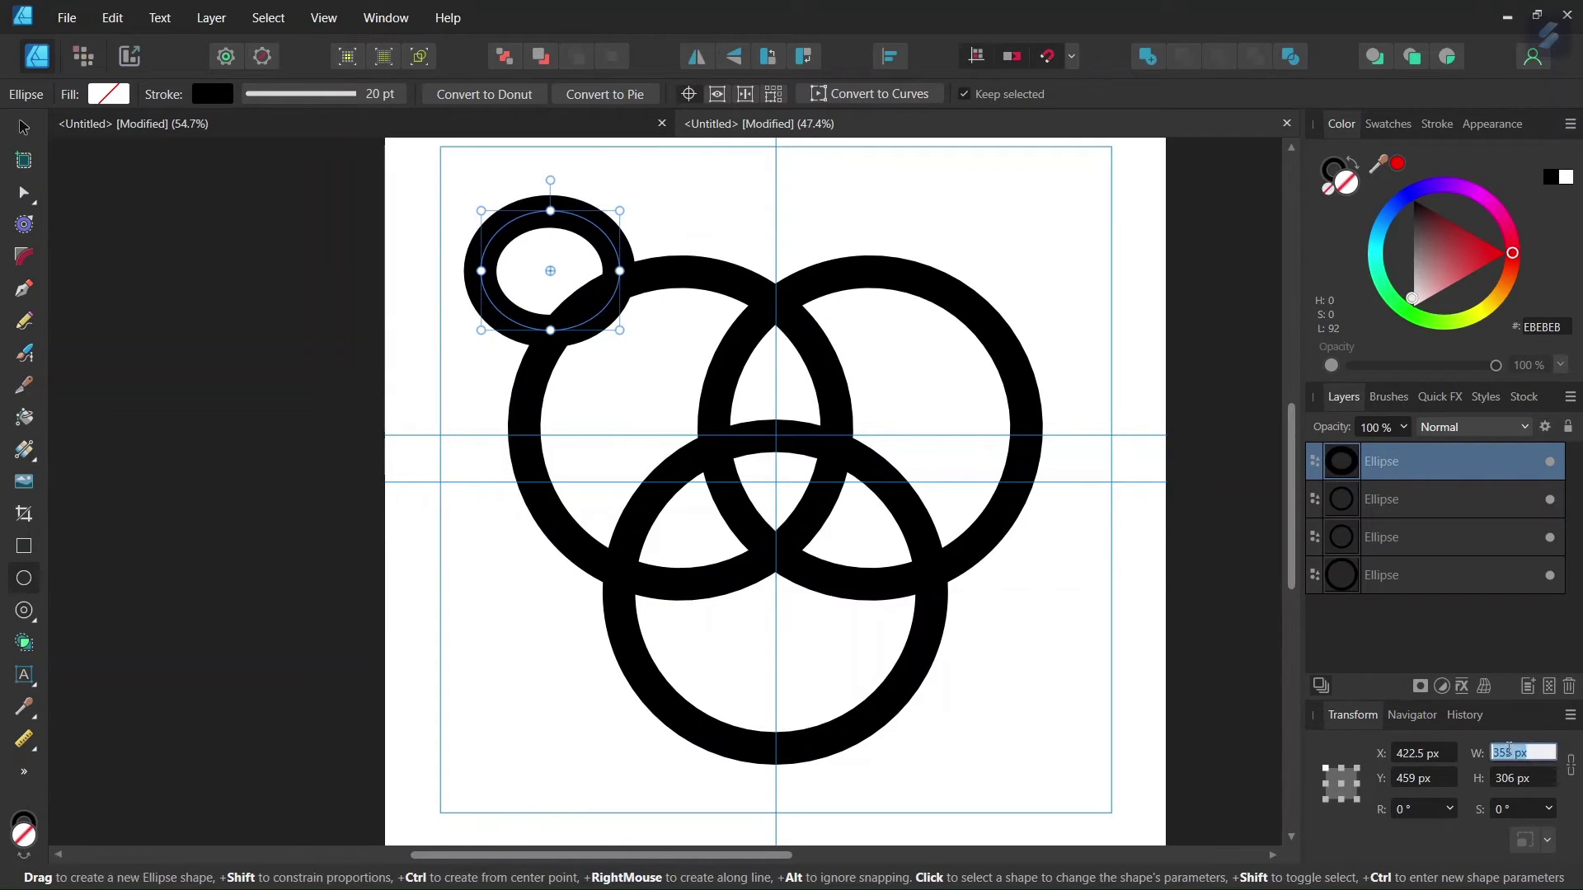
type("640")
key("Tab")
type("6")
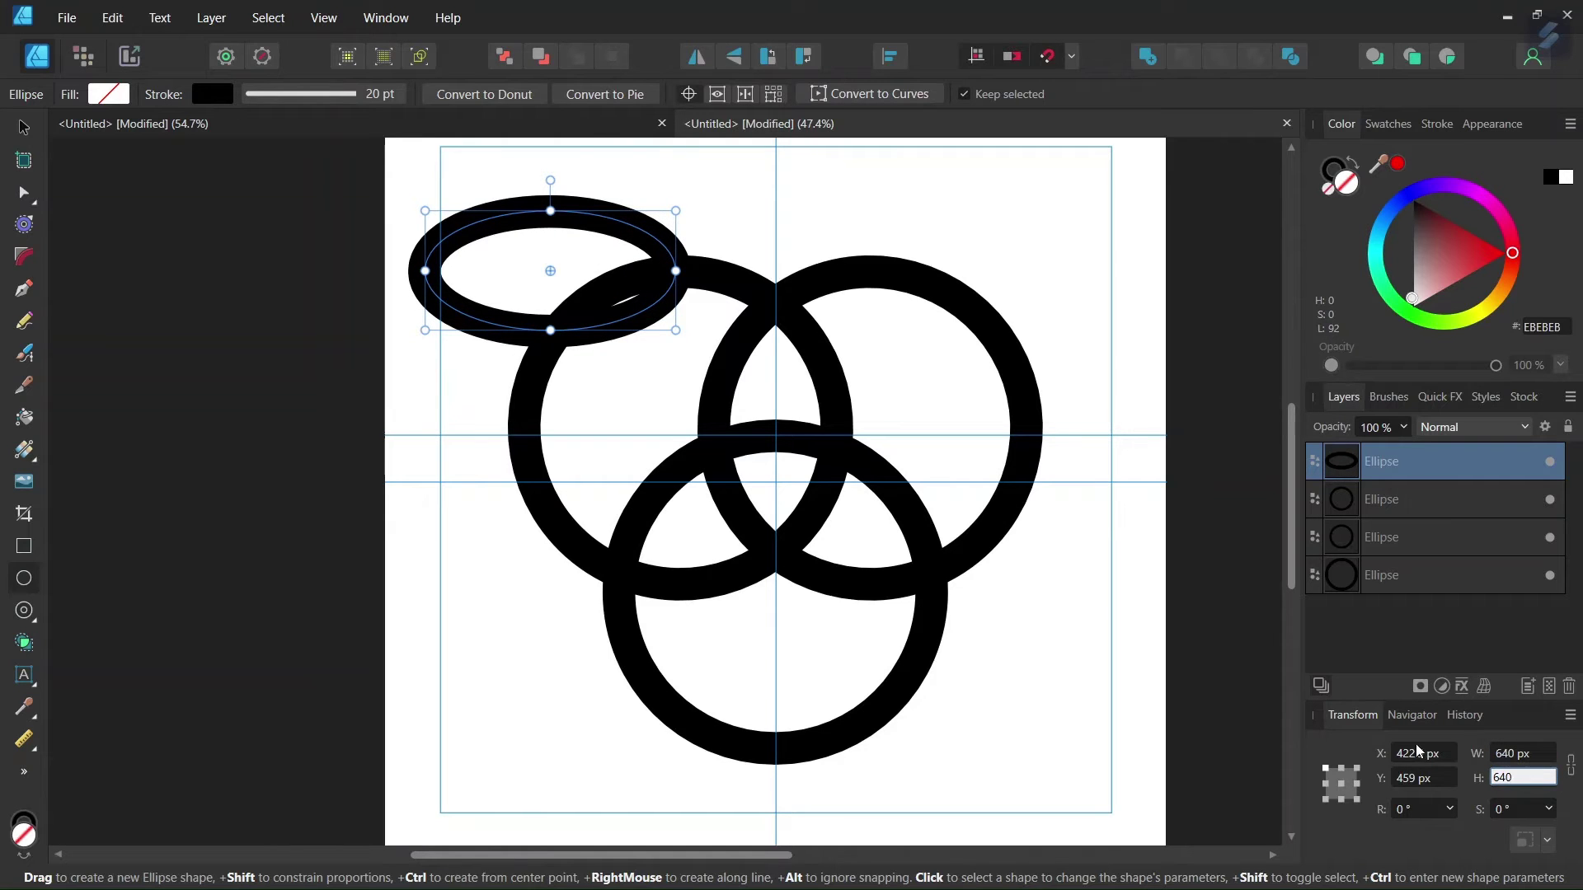
key("Return")
left_click(23, 127)
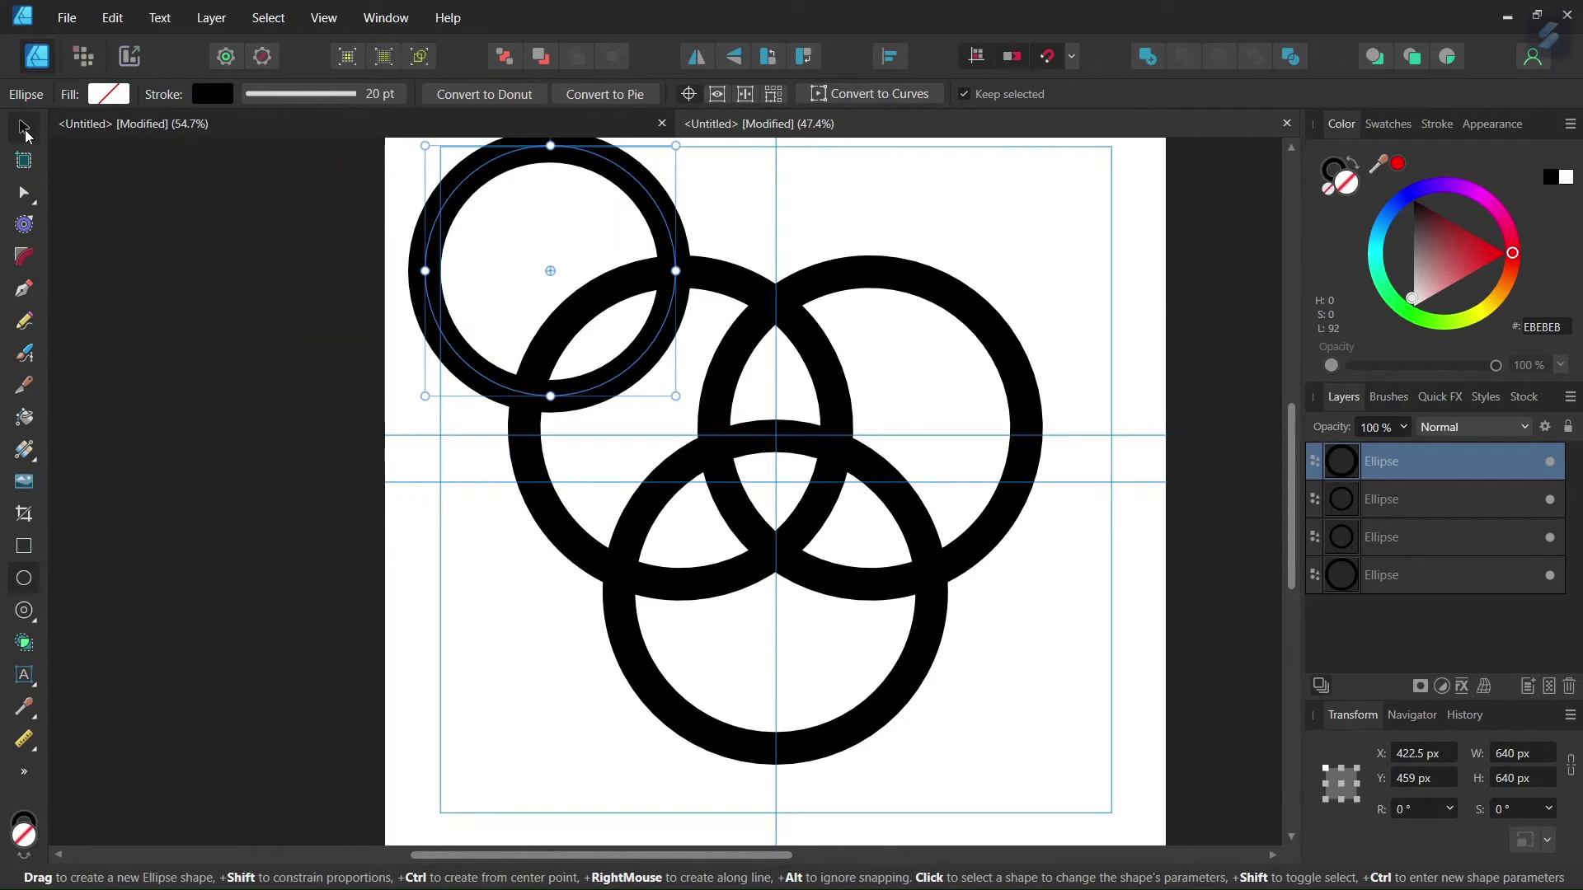
left_click_drag(484, 204, 700, 402)
Step: Select all four rings and apply Layer > Expand Stroke
key("ctrl+a")
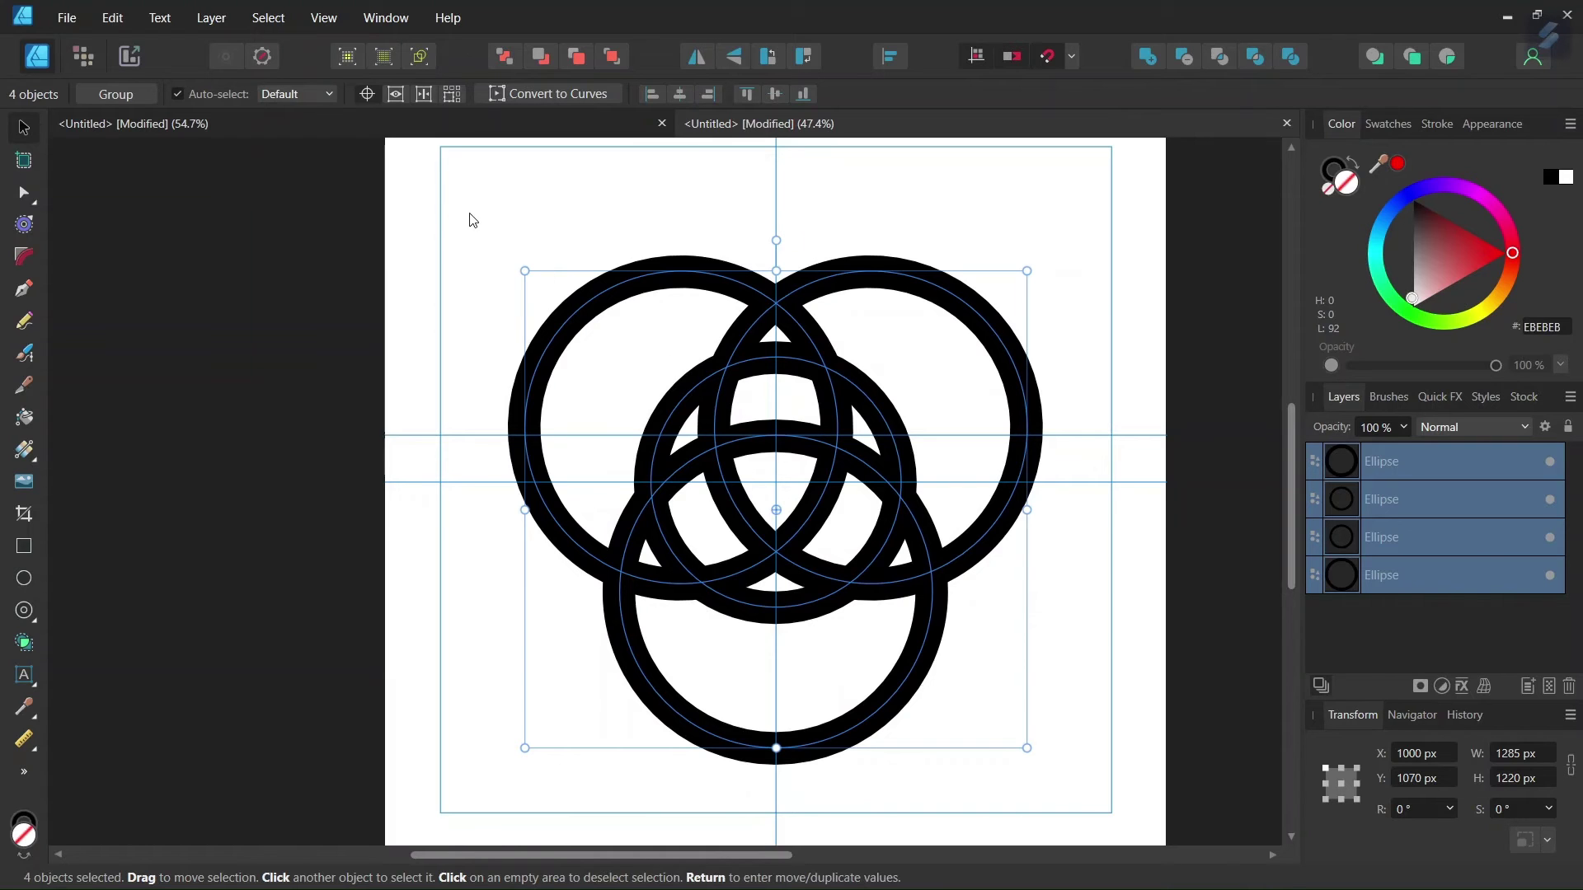
left_click(216, 23)
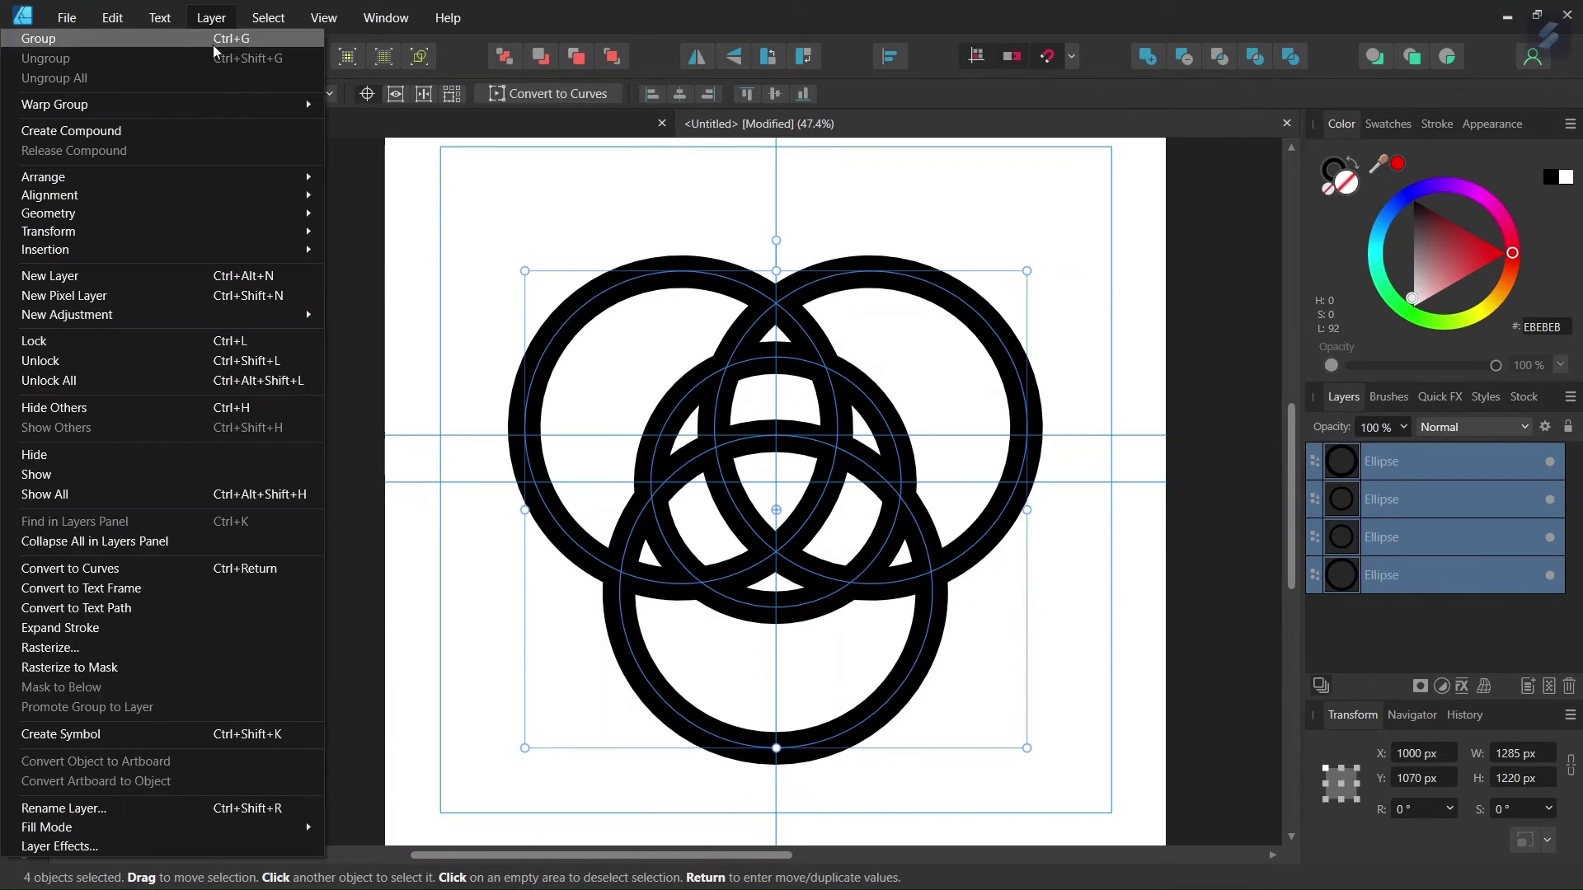
left_click(228, 632)
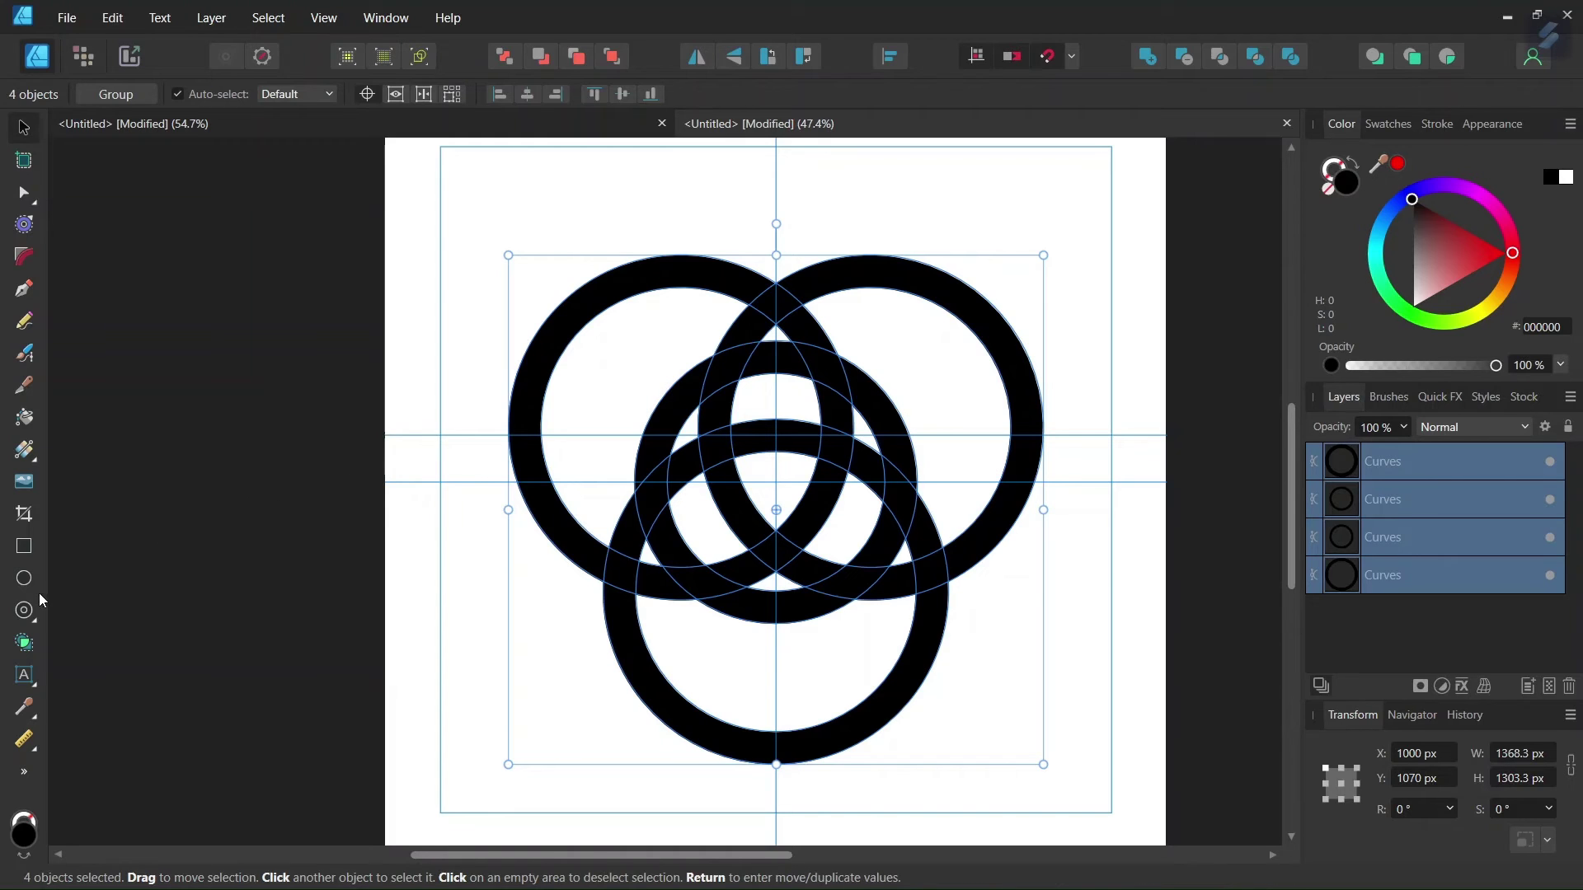
Step: Delete the outer arcs of the three large rings with the Shape Builder Tool
left_click(24, 644)
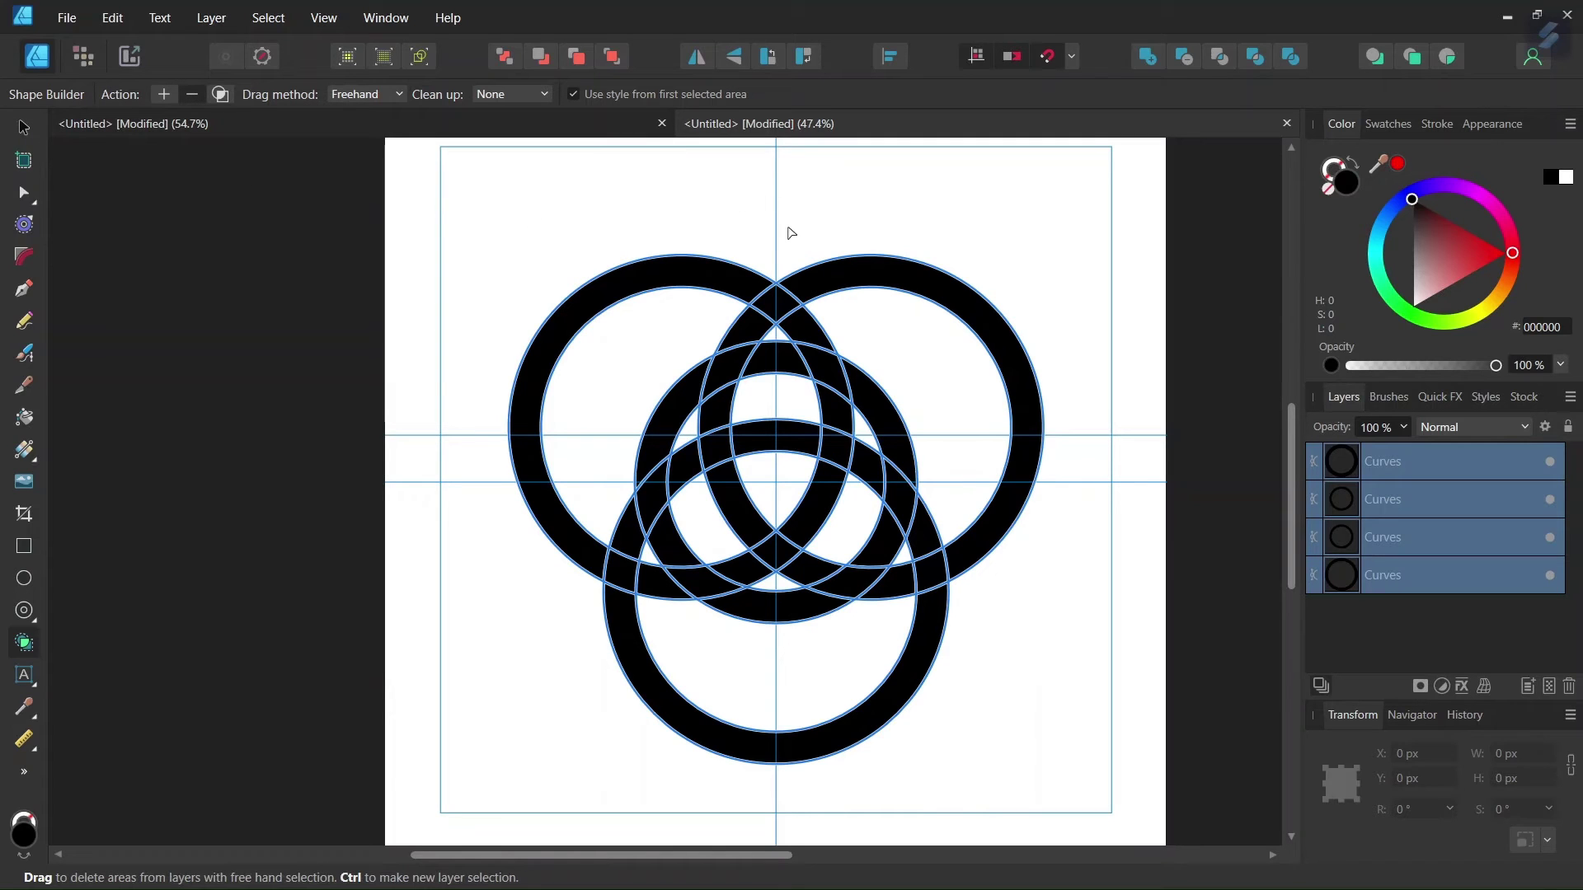
mouse_move(784, 221)
left_mouse_down()
mouse_move(764, 655)
mouse_move(550, 437)
left_mouse_up()
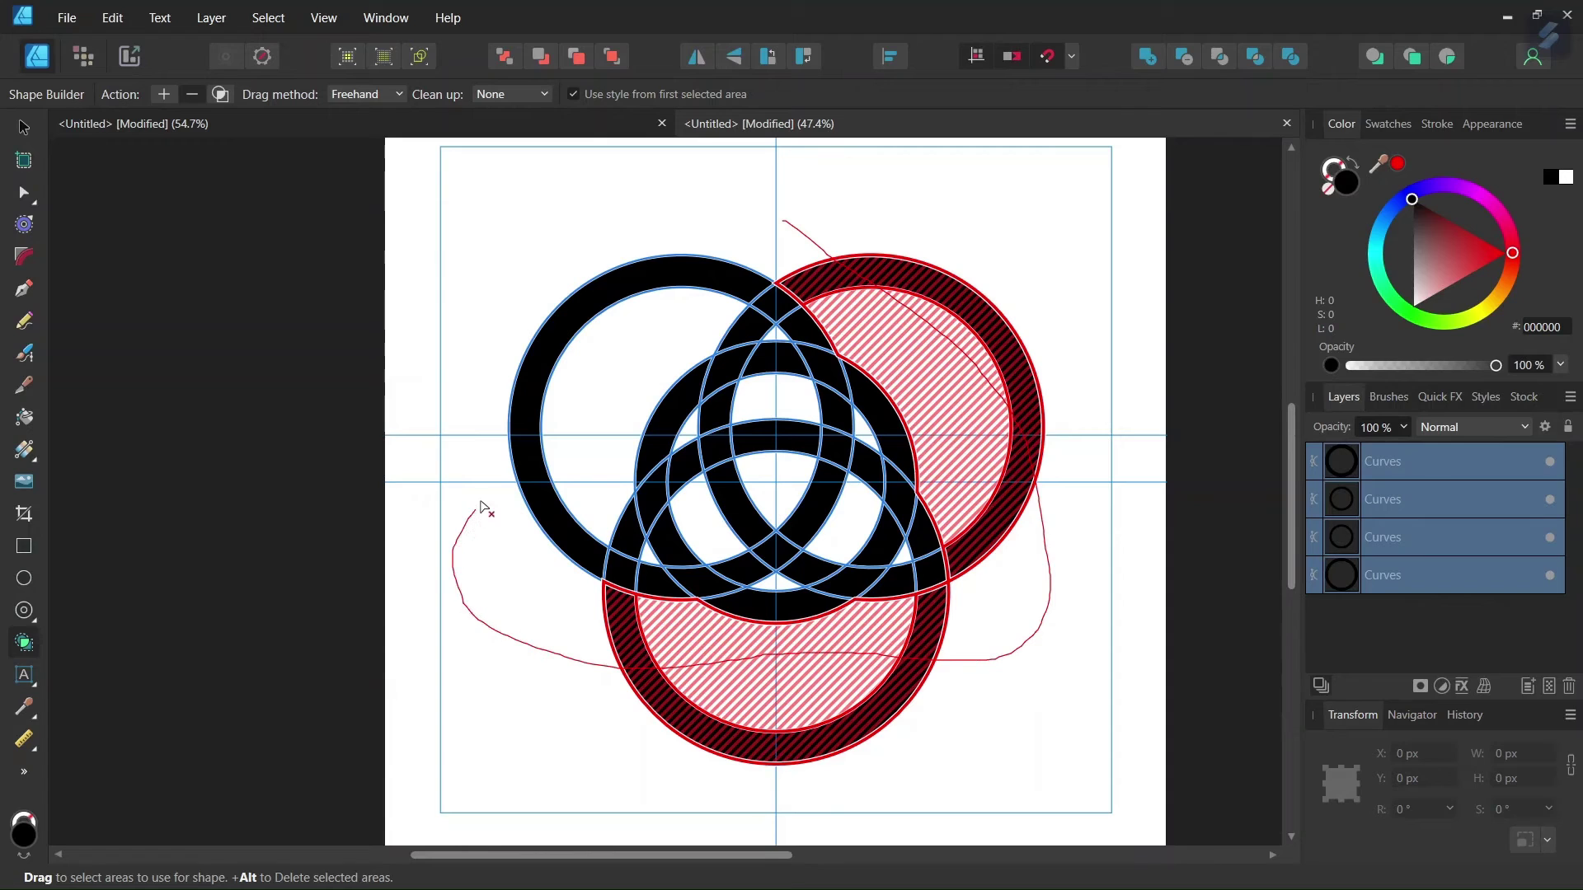
left_click_drag(550, 437, 813, 219)
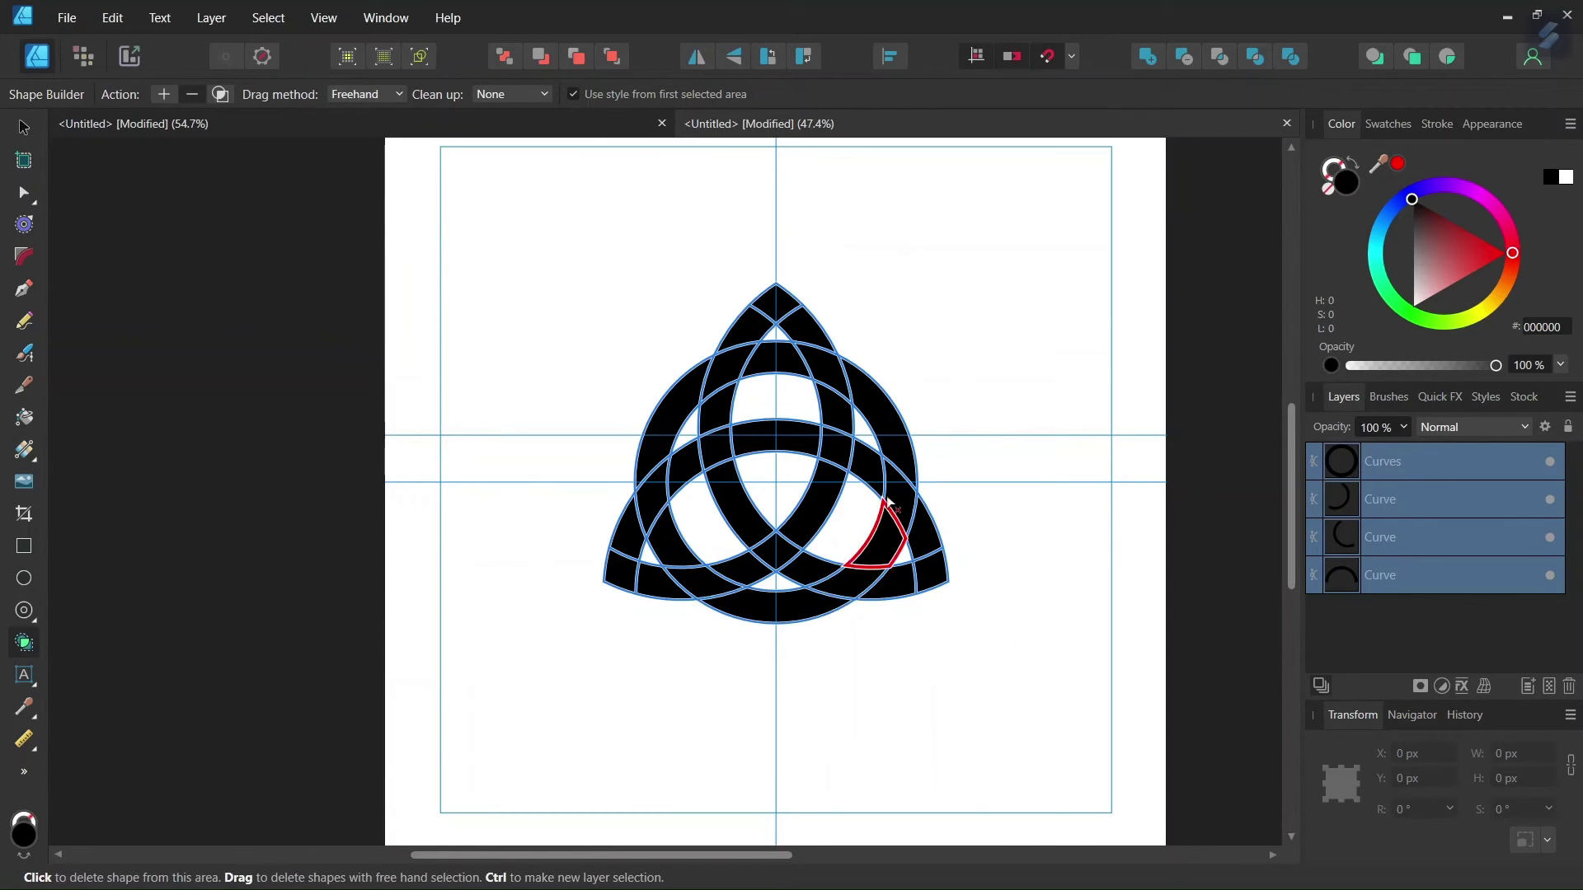
Step: In Shape Builder Add mode, merge the top, right, lower and lower-left arc pieces into bands
scroll(820, 515, "up", 1)
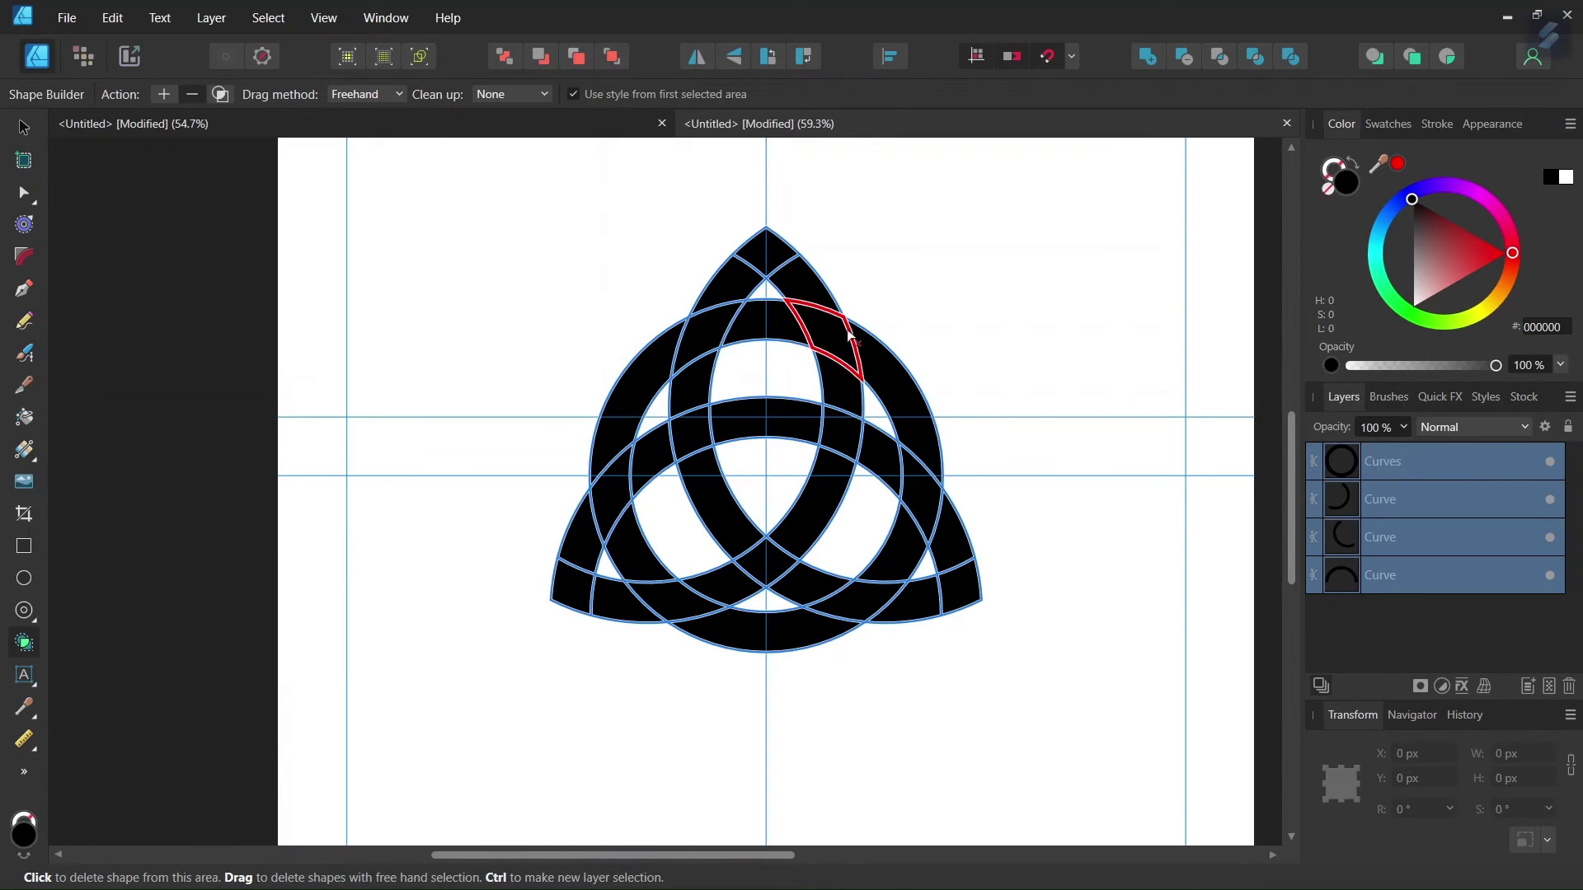
left_click(162, 97)
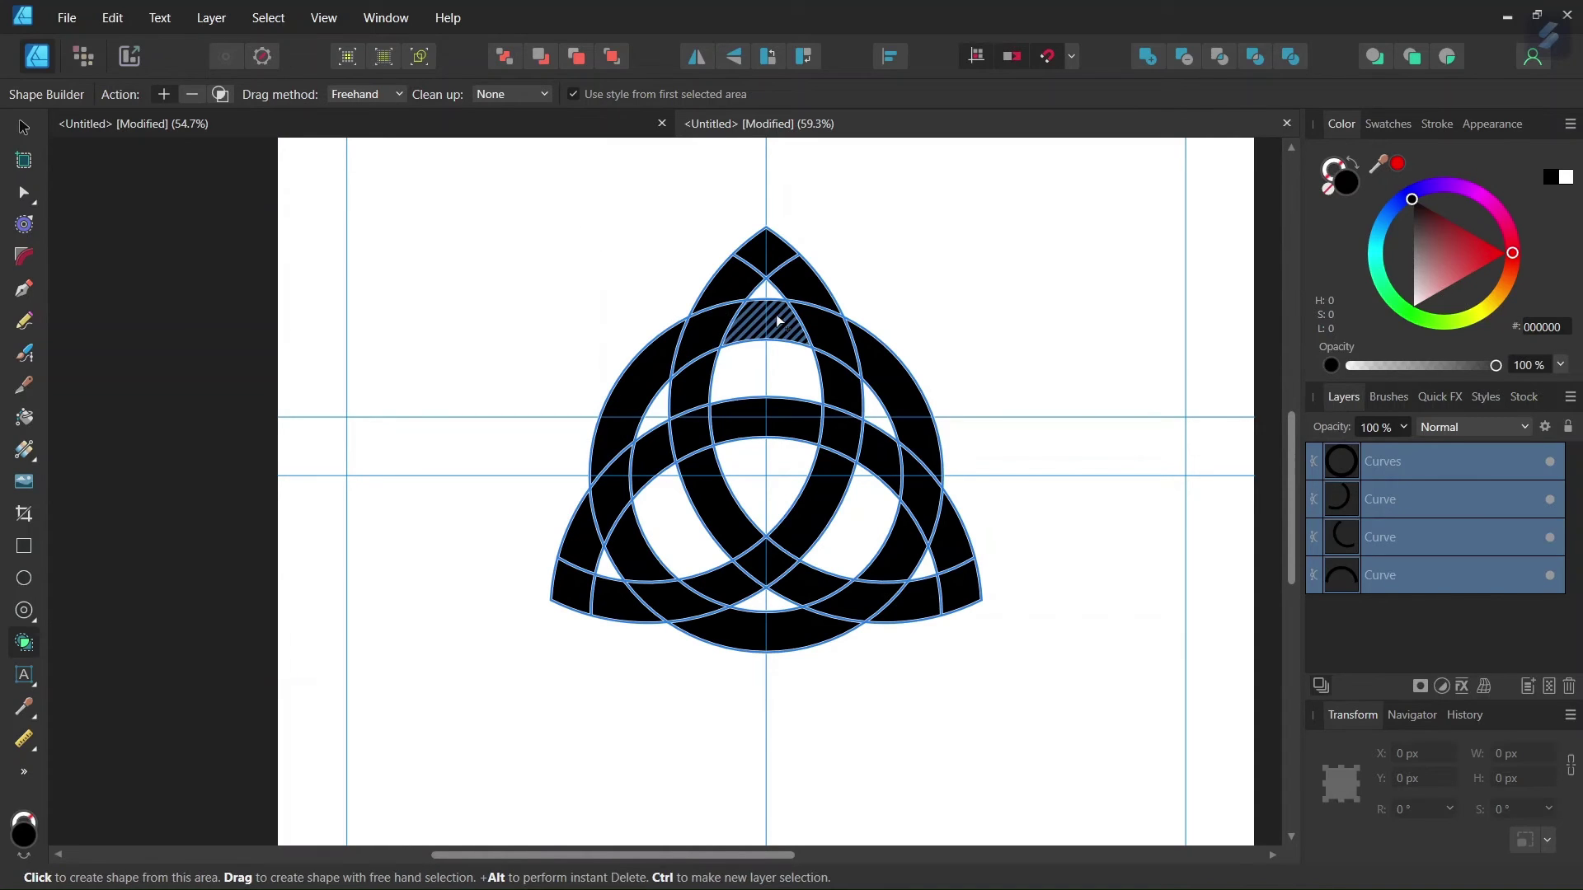
mouse_move(782, 320)
left_mouse_down()
mouse_move(885, 379)
mouse_move(874, 495)
mouse_move(823, 636)
left_mouse_up()
mouse_move(643, 561)
left_mouse_down()
mouse_move(608, 480)
mouse_move(676, 338)
left_mouse_up()
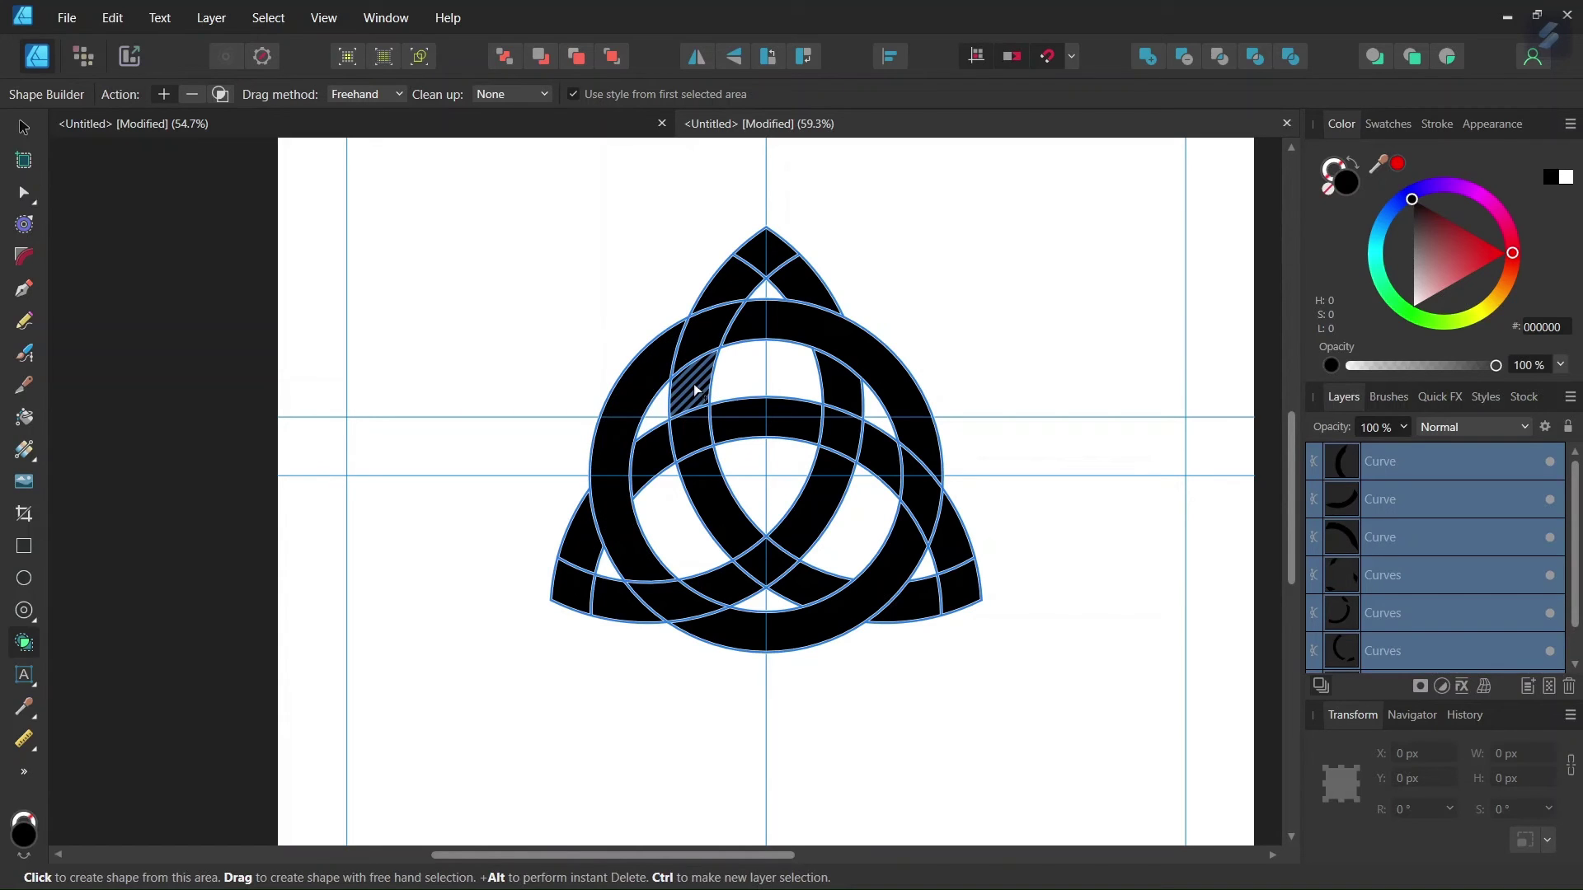
left_click_drag(697, 381, 866, 423)
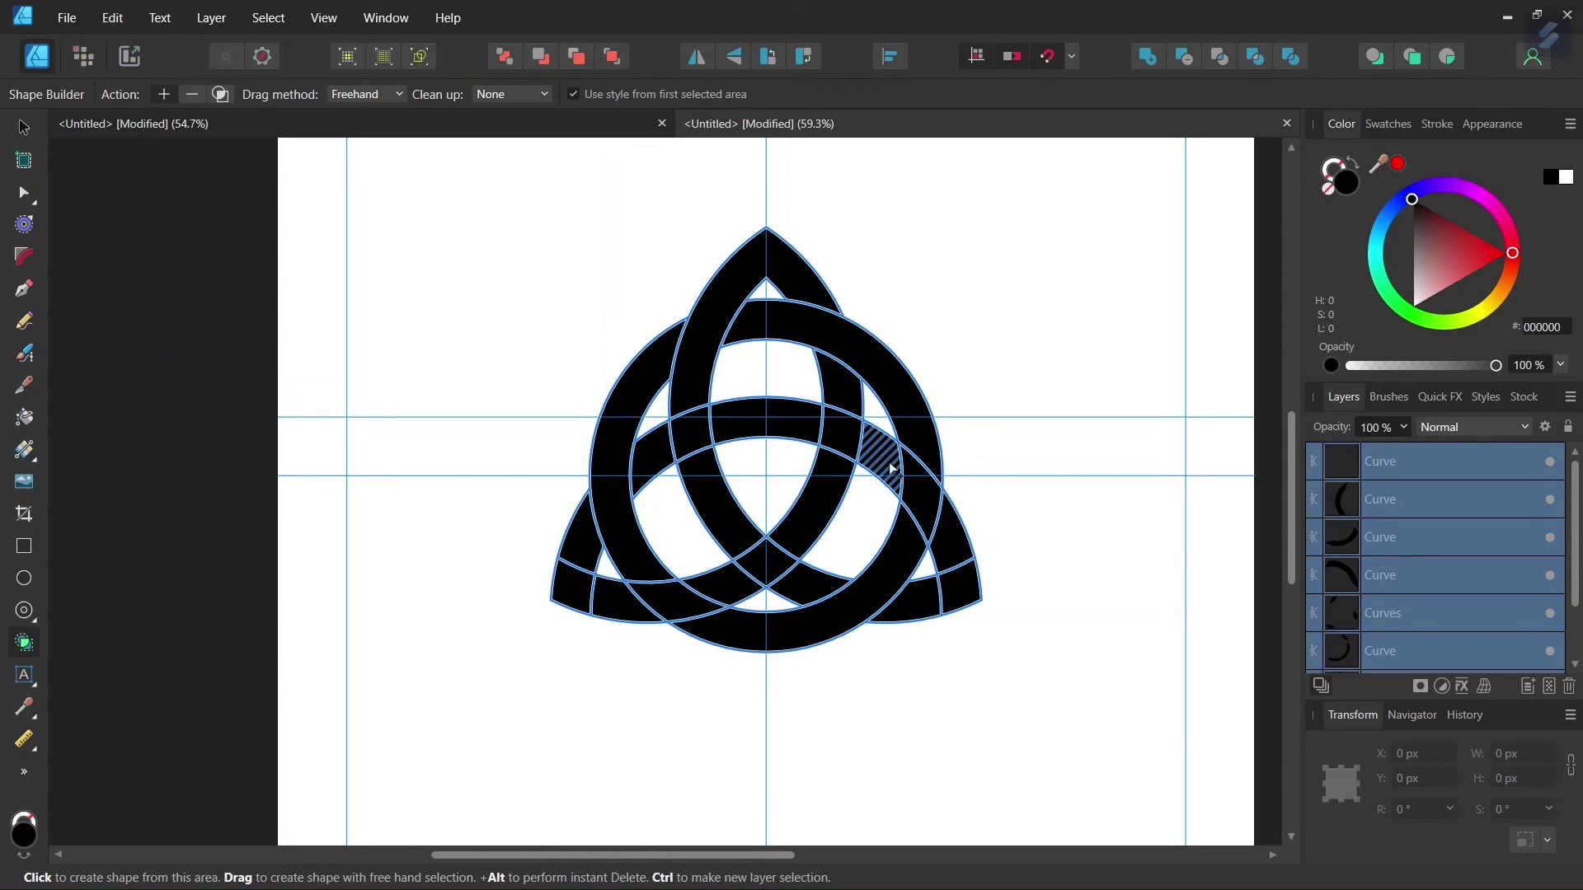
mouse_move(890, 466)
left_mouse_down()
mouse_move(960, 574)
mouse_move(948, 582)
left_mouse_up()
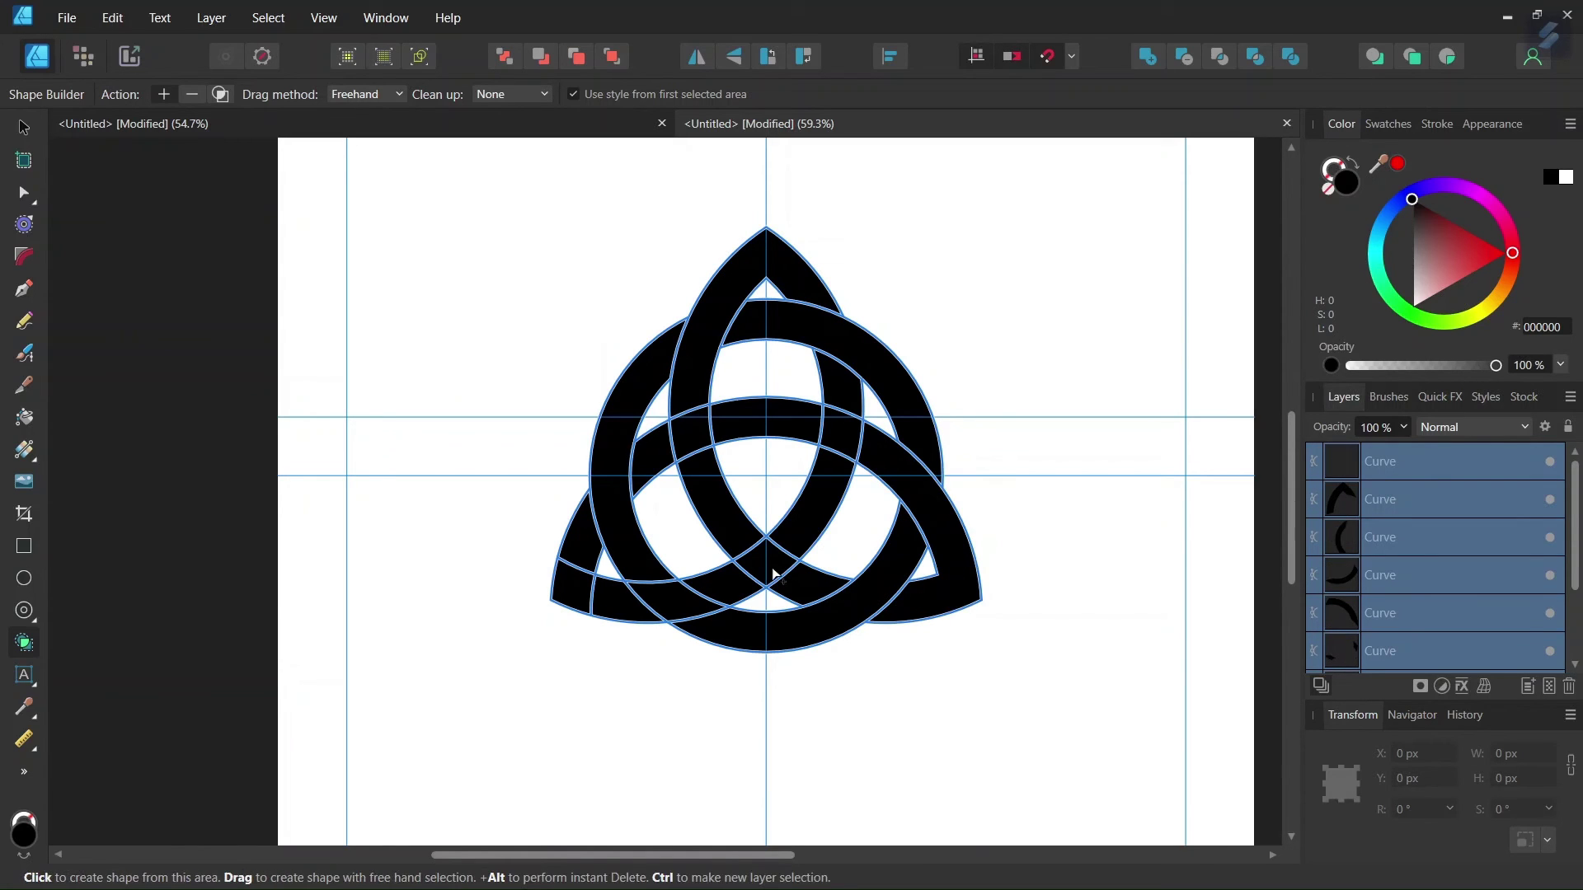
mouse_move(763, 573)
left_mouse_down()
mouse_move(581, 606)
mouse_move(578, 587)
left_mouse_up()
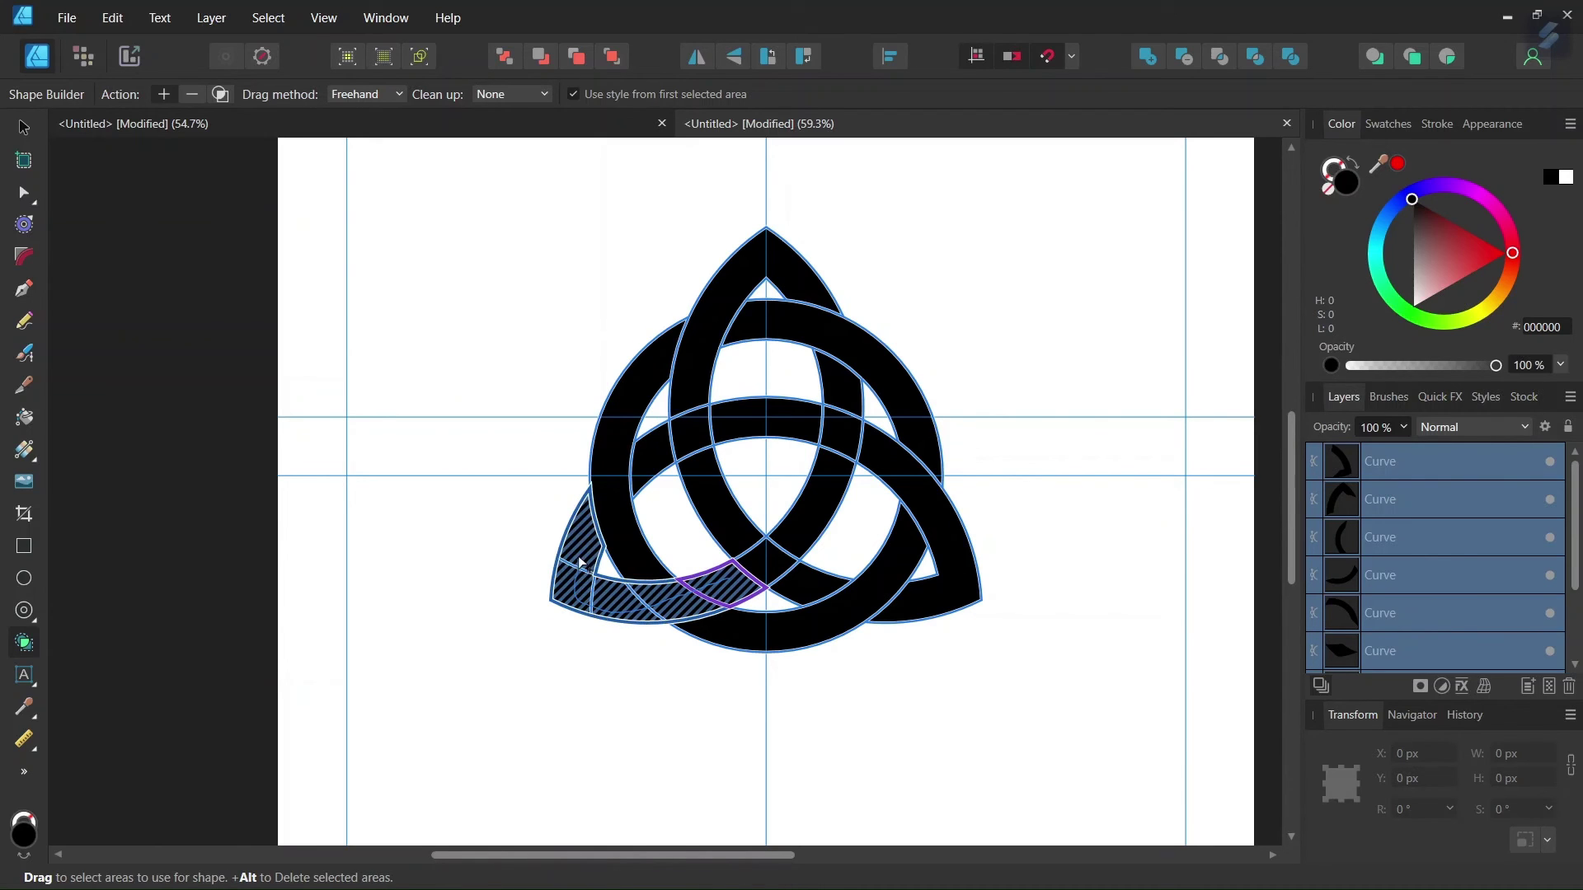
left_click_drag(580, 563, 567, 570)
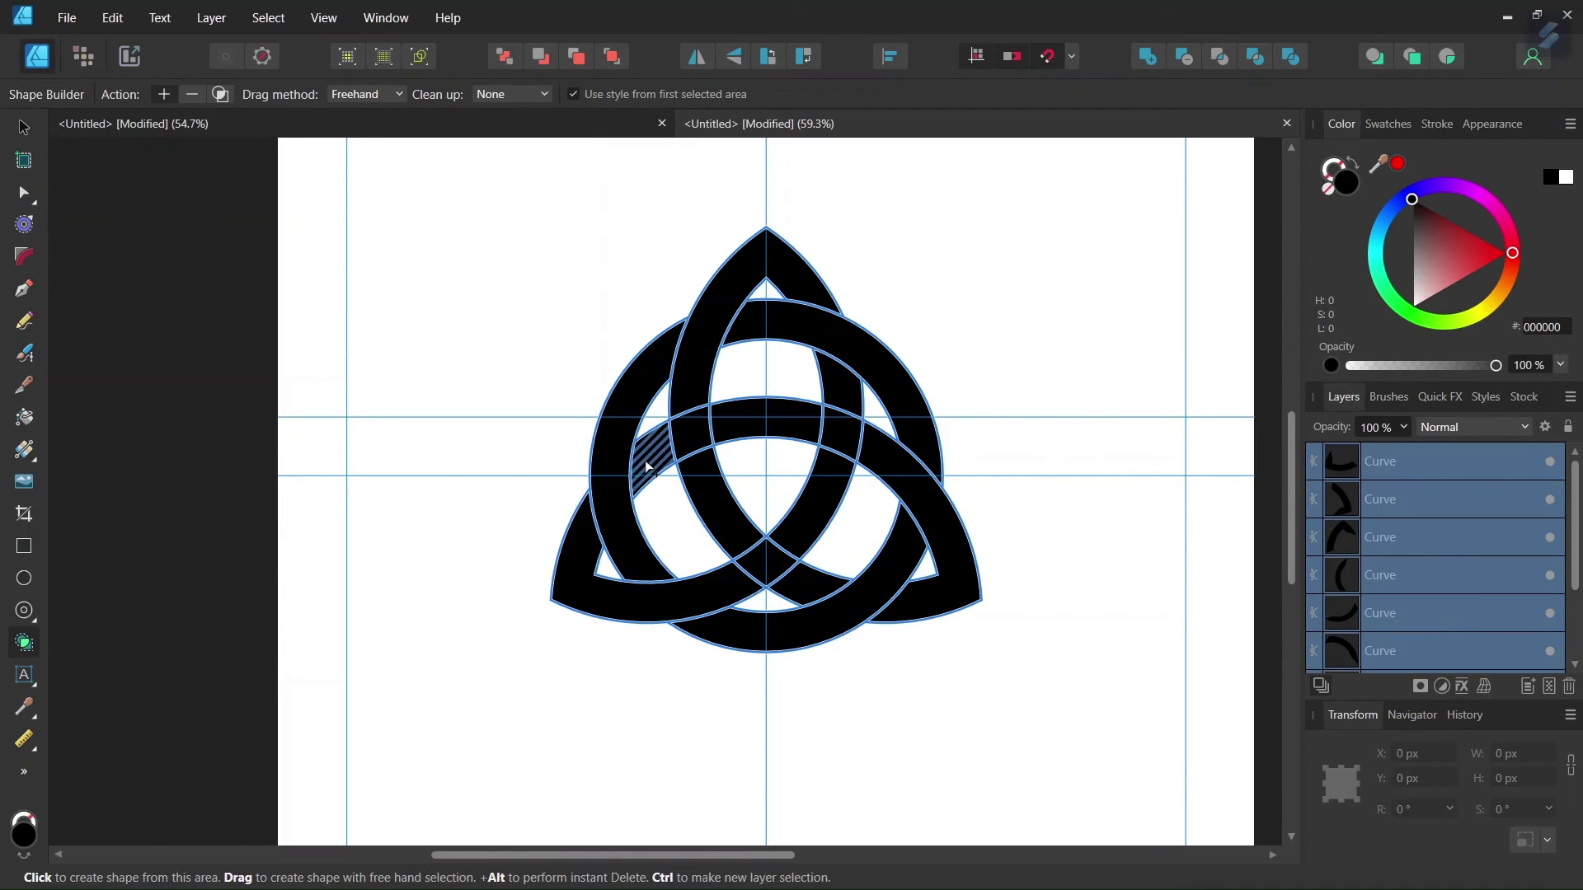
left_click_drag(651, 464, 826, 422)
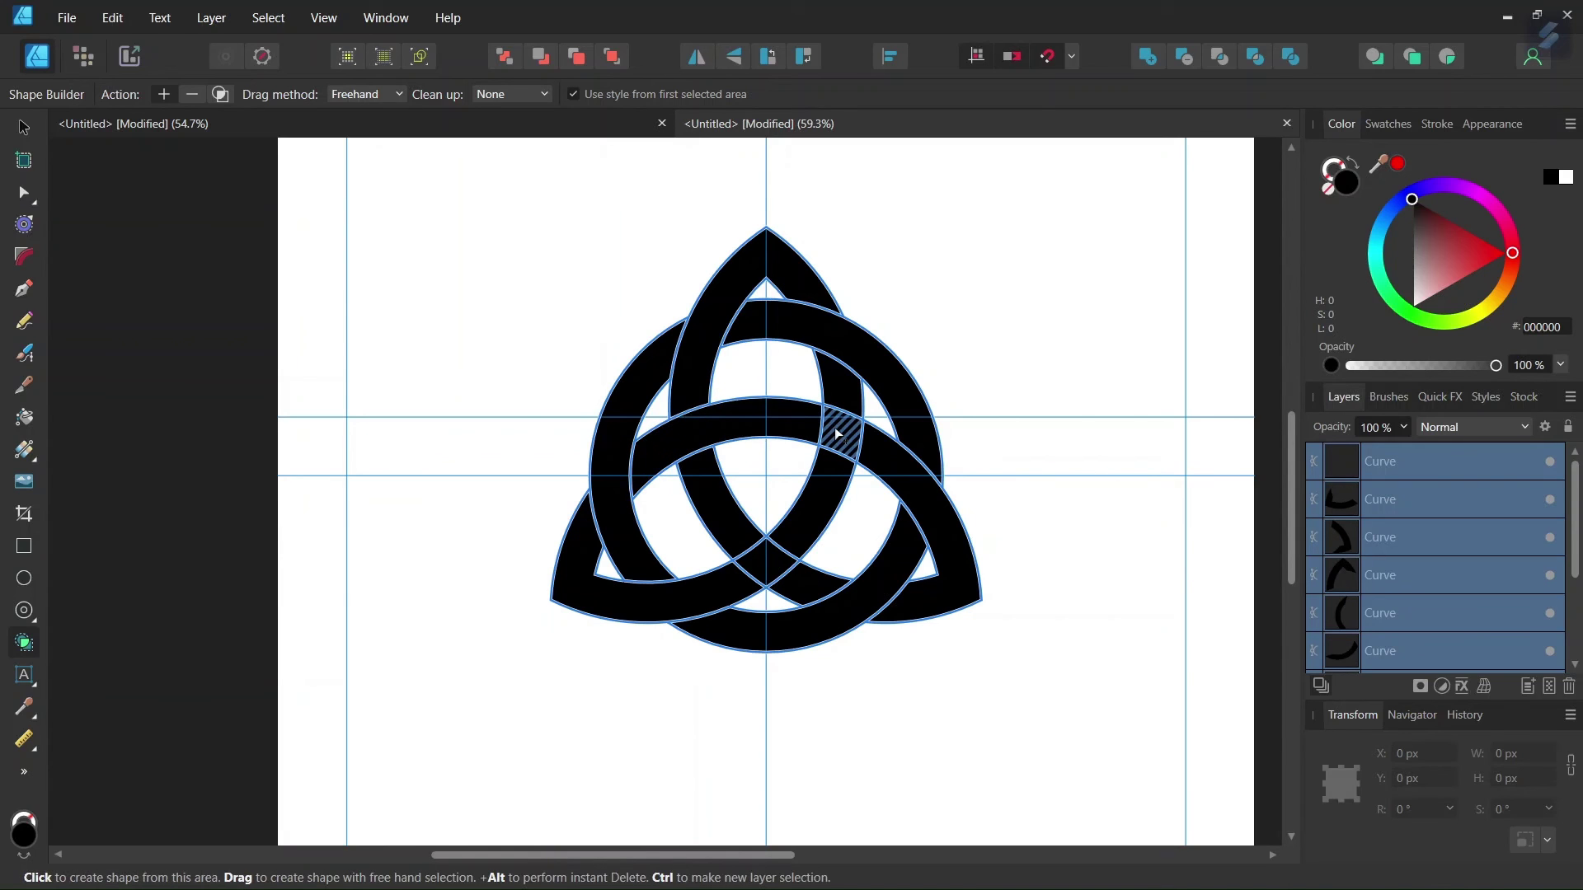
mouse_move(839, 387)
left_mouse_down()
mouse_move(793, 535)
mouse_move(812, 590)
left_mouse_up()
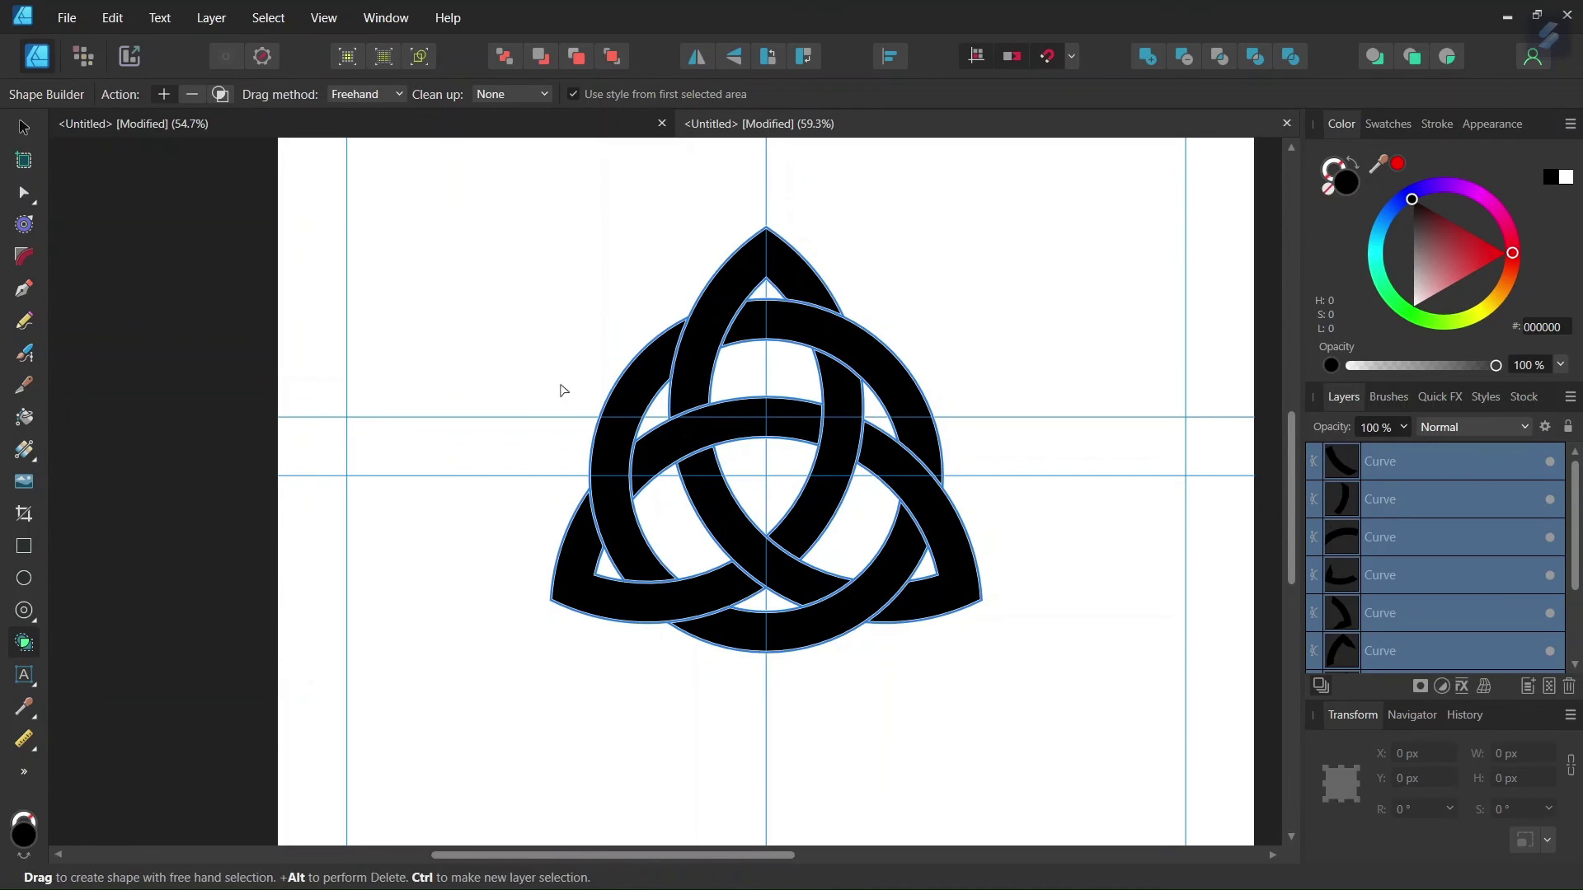
Step: Finish merging the left band, then inset all knot bands by -4 px with the Contour Tool
left_click(649, 373)
left_click(23, 225)
left_click(92, 93)
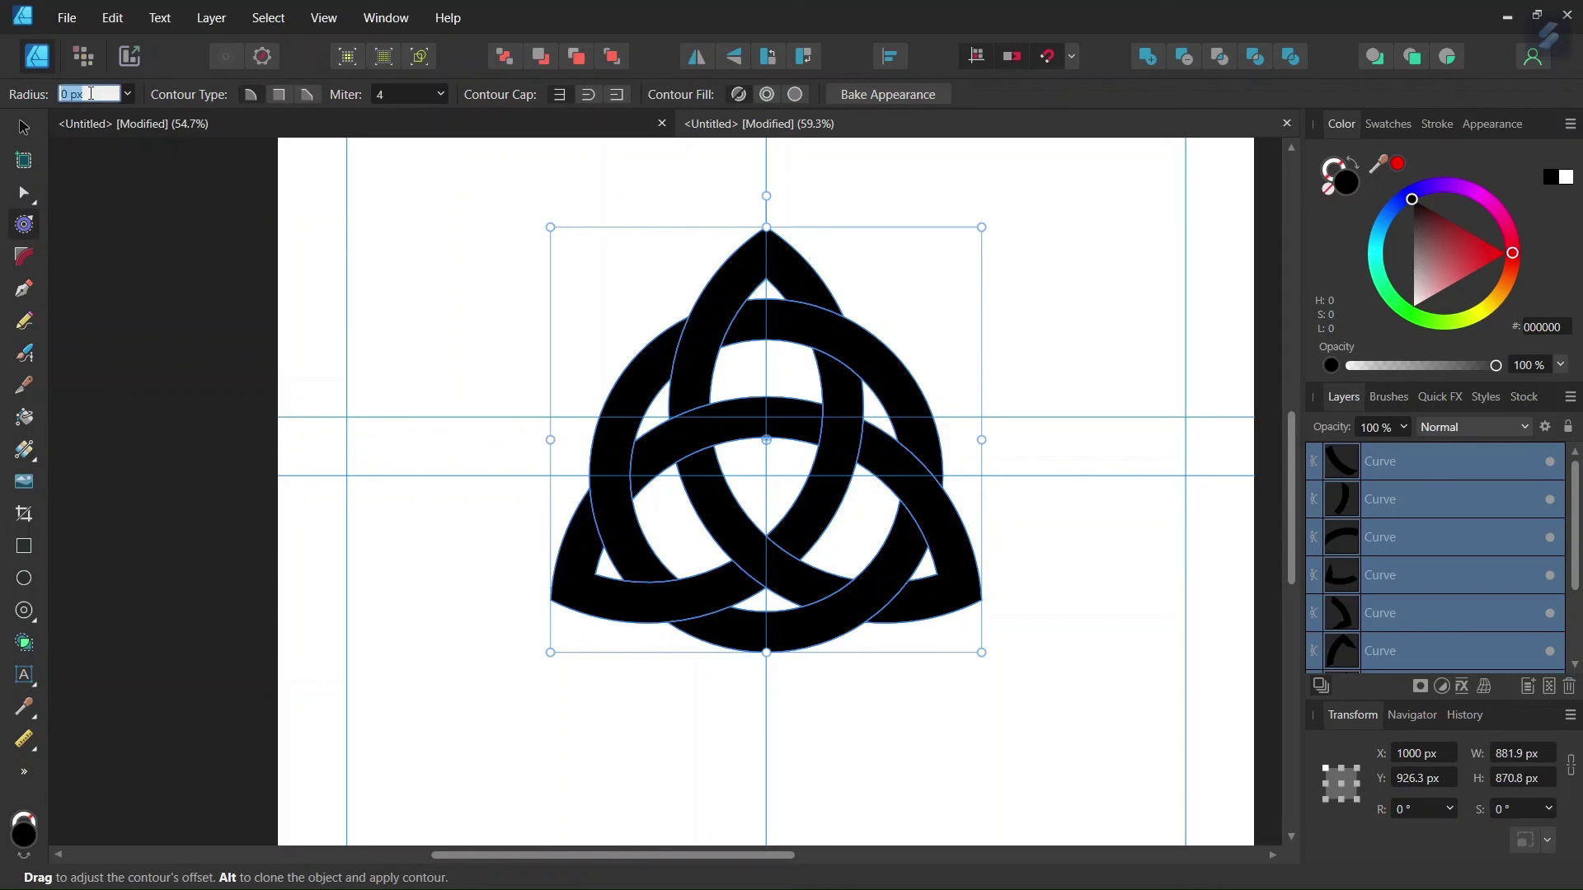
type("-3")
type("4")
key("Return")
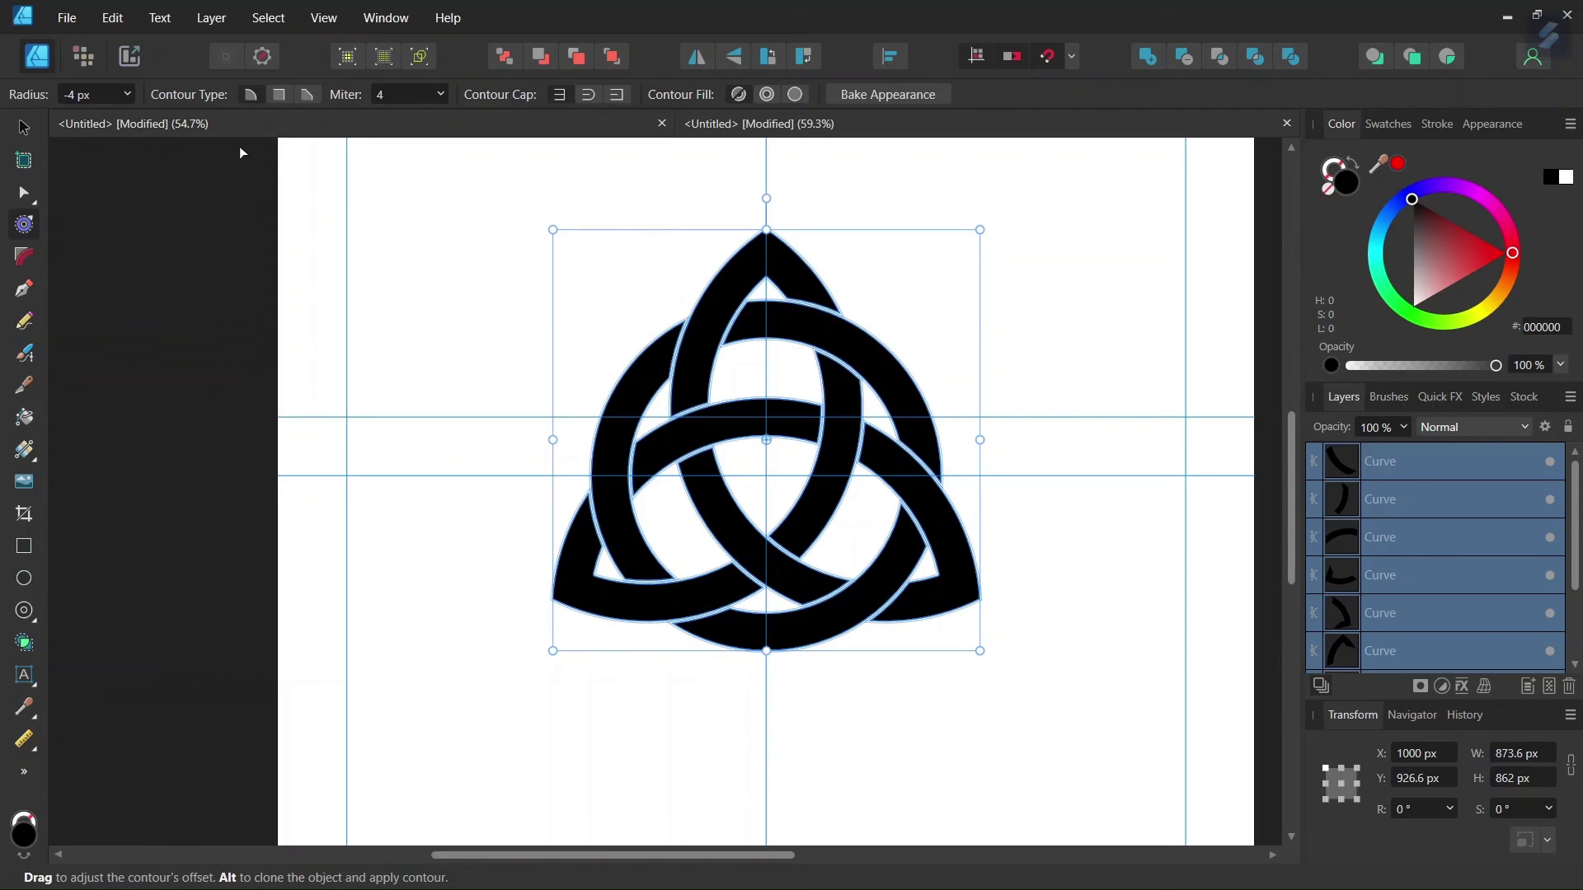
left_click(23, 128)
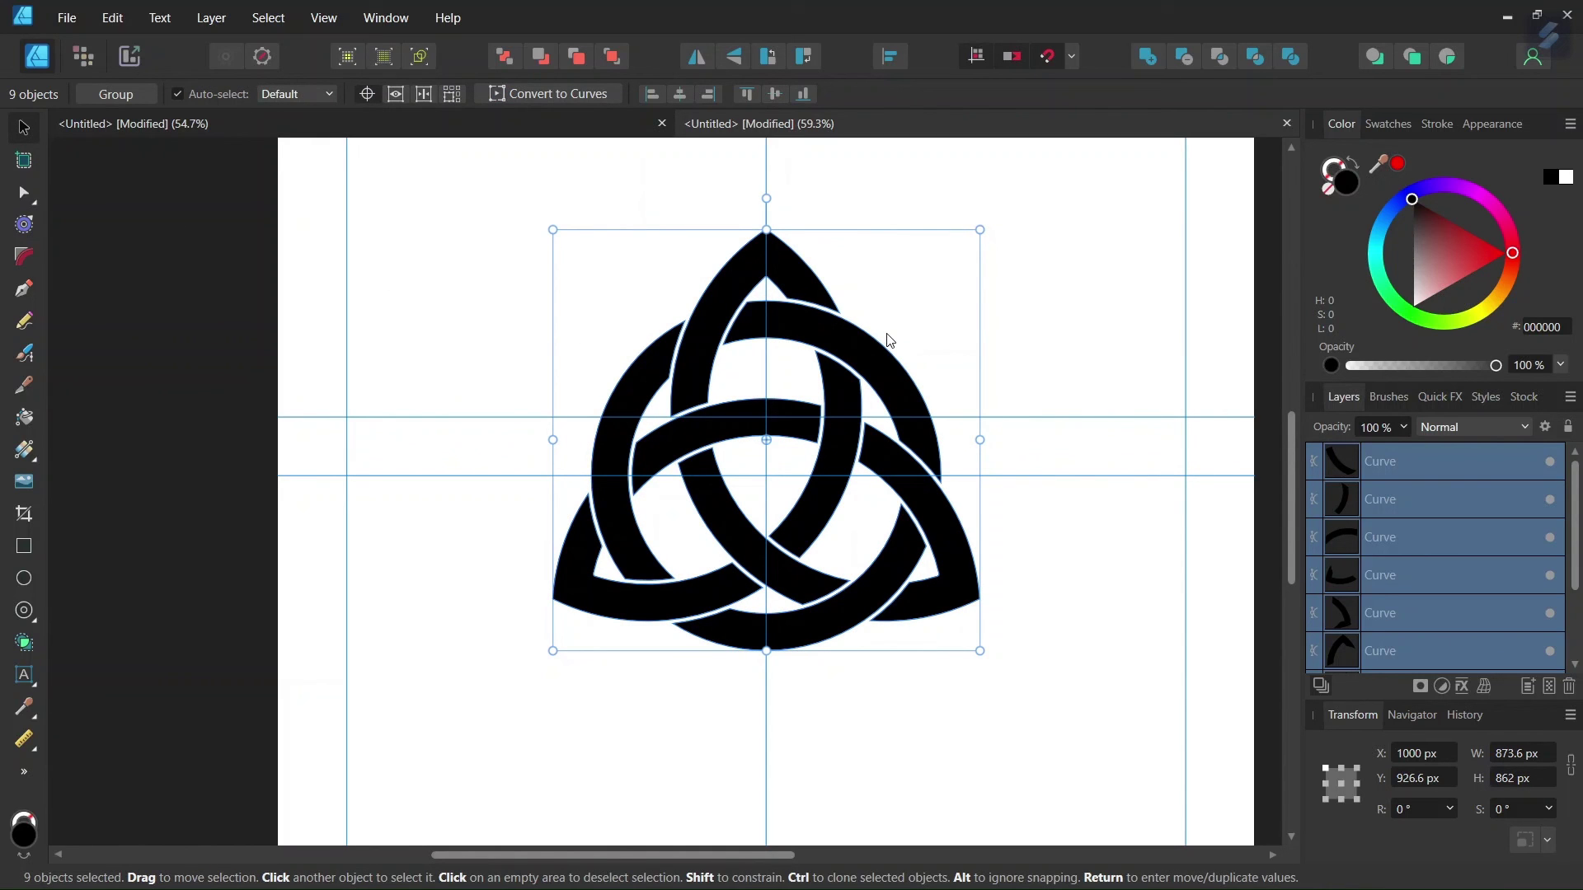
left_click(1016, 328)
scroll(991, 353, "down", 1)
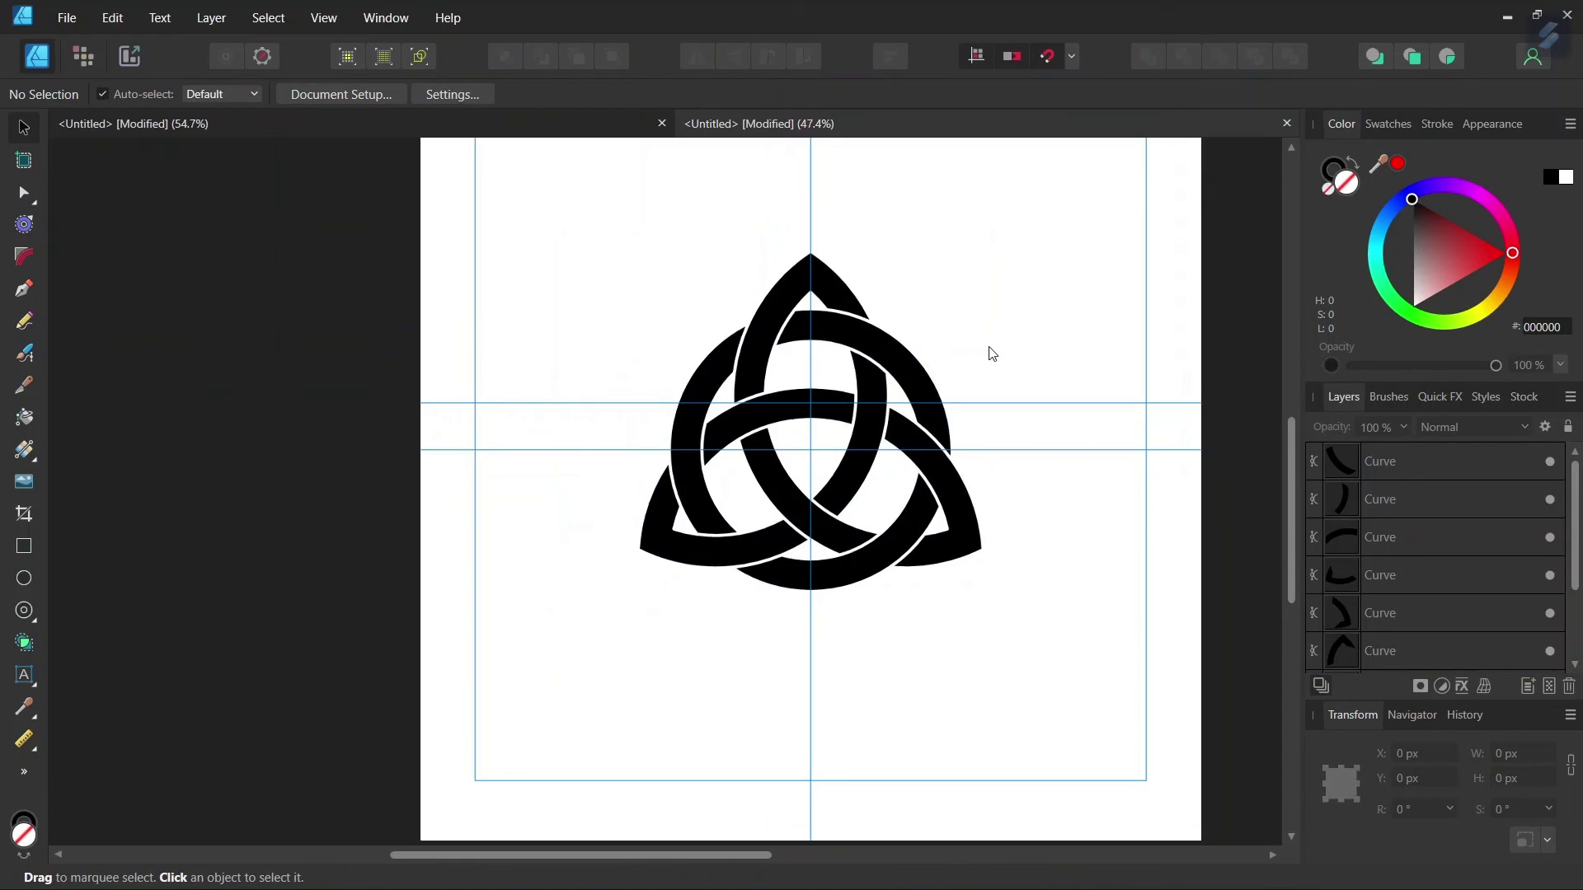
scroll(862, 328, "up", 1)
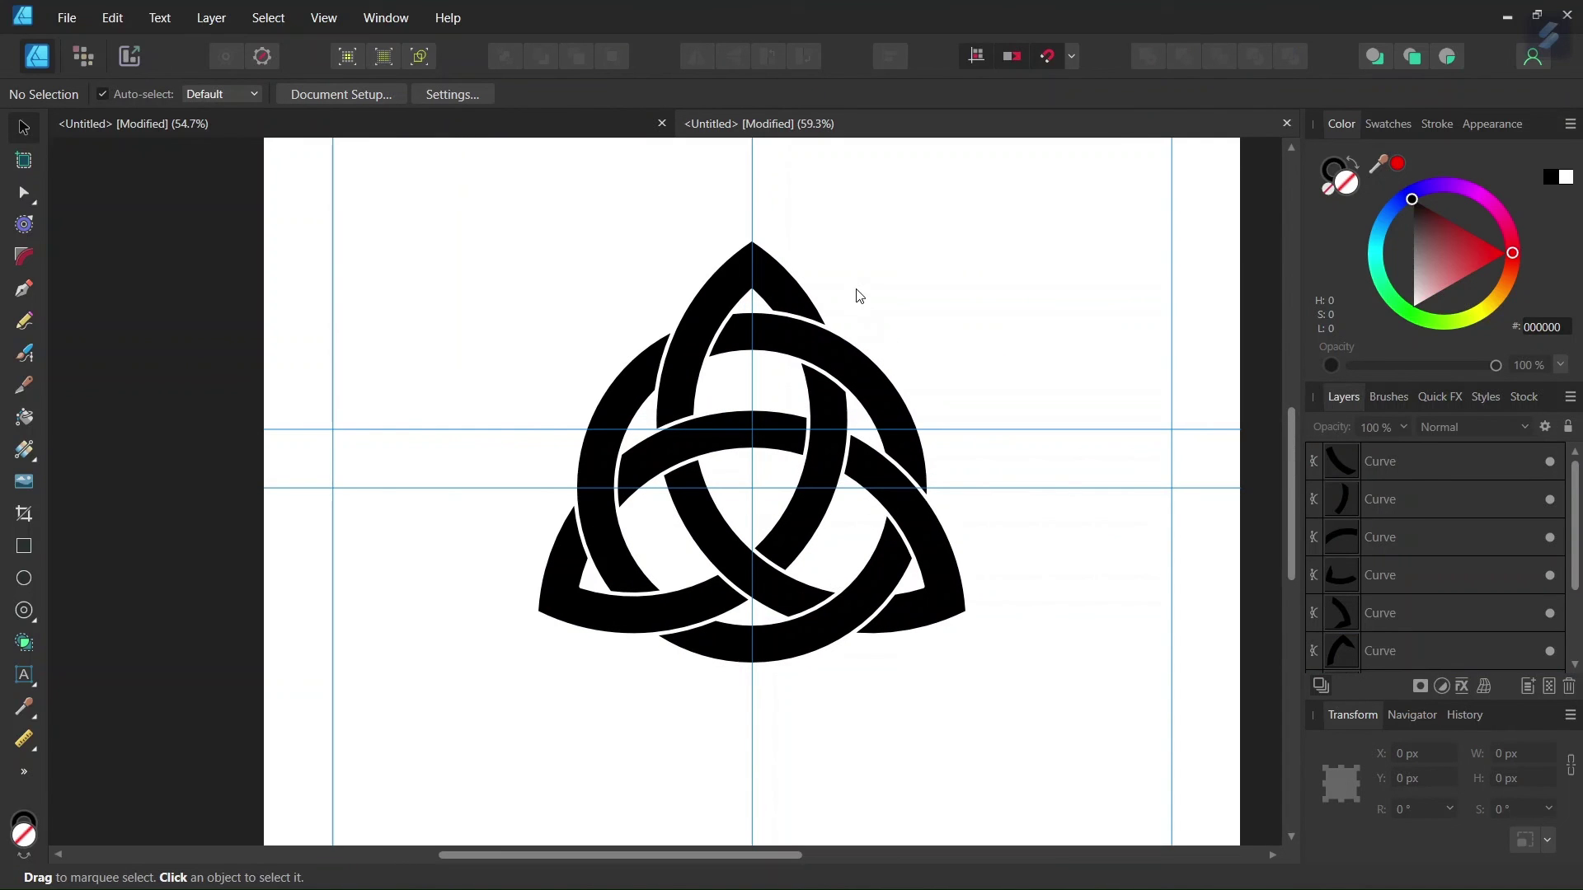